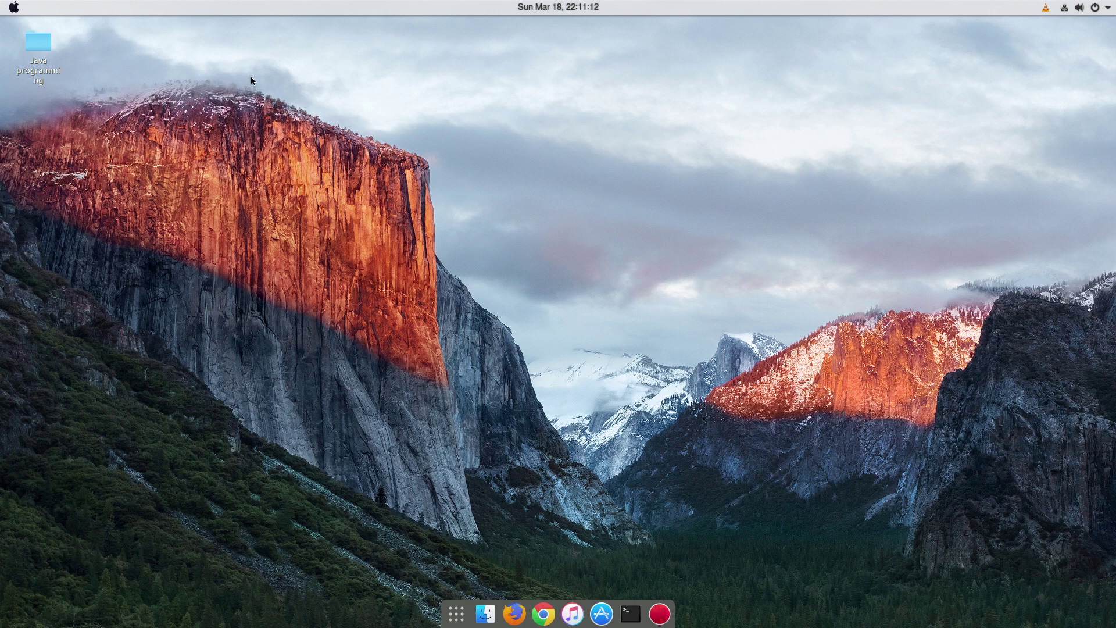
- Browse to the Java programming folder inside Documents in the file manager, then close it
{"action": "left_click_drag", "start_coordinate": [195, 66], "coordinate": [1076, 479]}
{"action": "left_click_drag", "start_coordinate": [300, 115], "coordinate": [303, 334]}
{"action": "left_click_drag", "start_coordinate": [257, 157], "coordinate": [482, 617]}
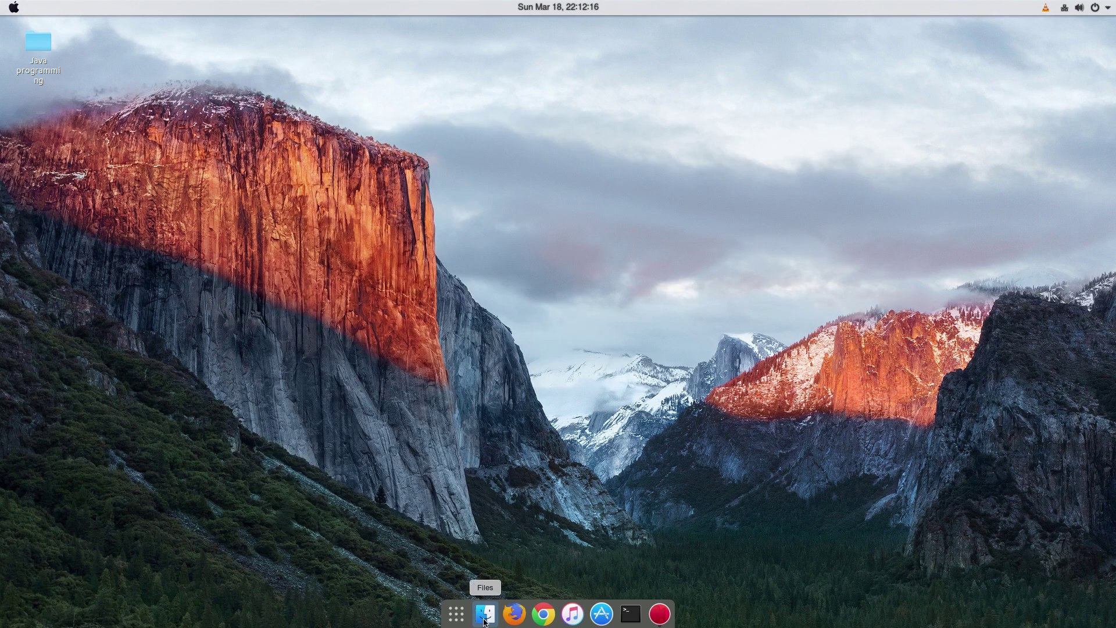
{"action": "left_click", "coordinate": [483, 615]}
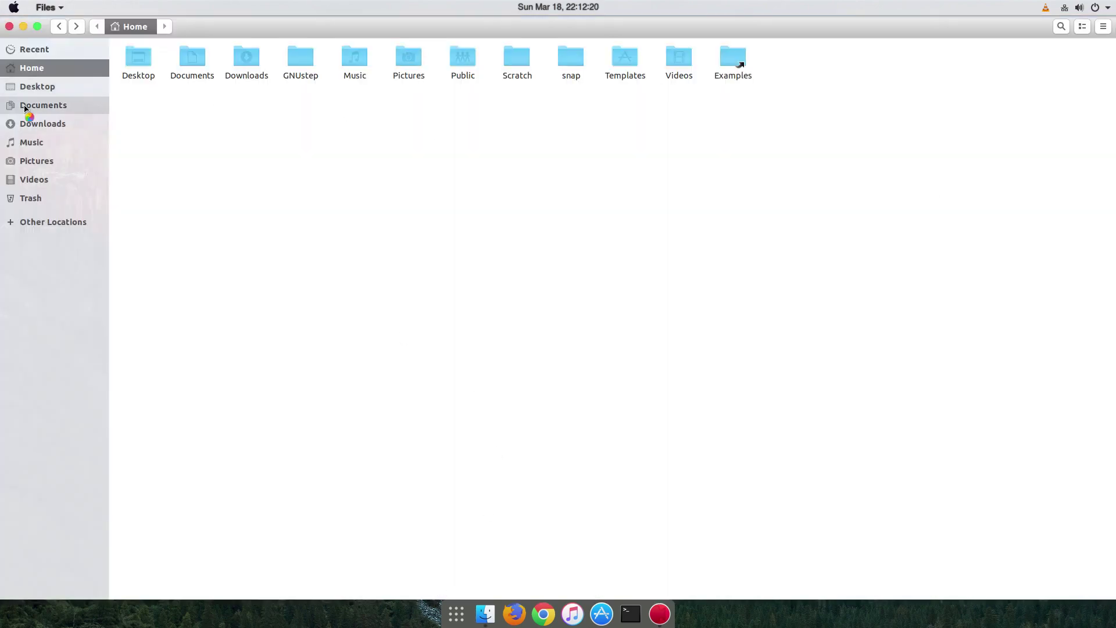
{"action": "left_click", "coordinate": [25, 107]}
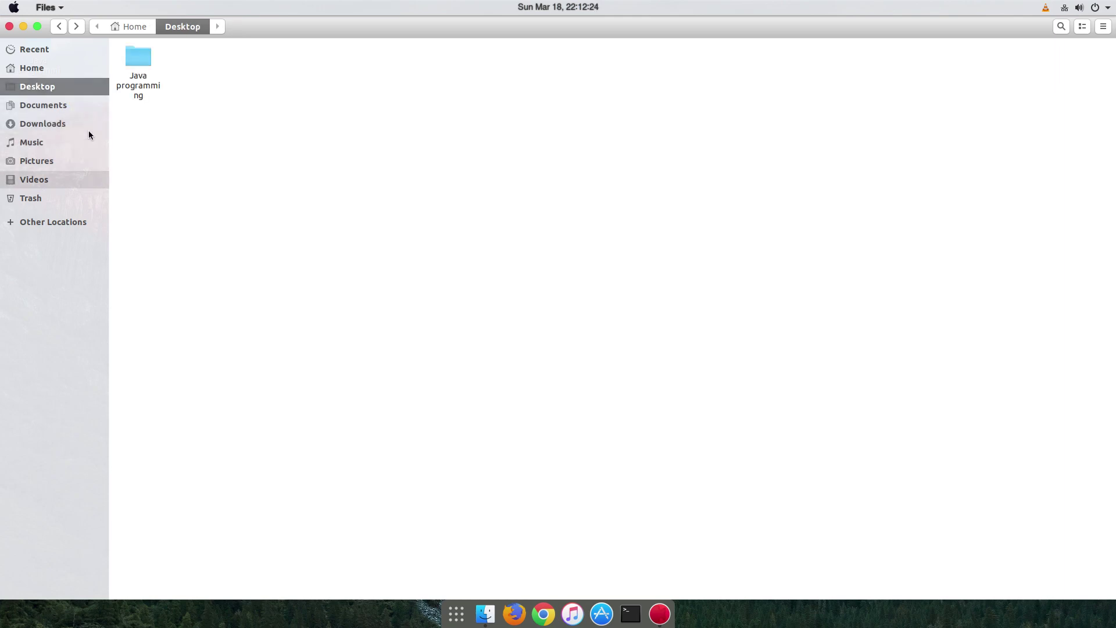
{"action": "double_click", "coordinate": [141, 60]}
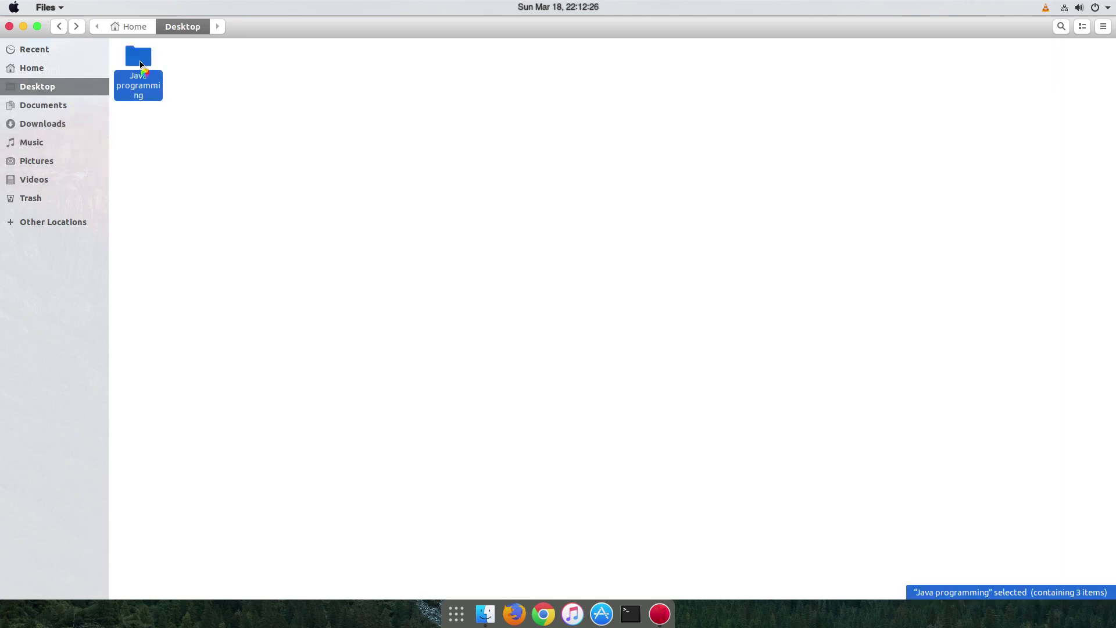
{"action": "left_click", "coordinate": [10, 27]}
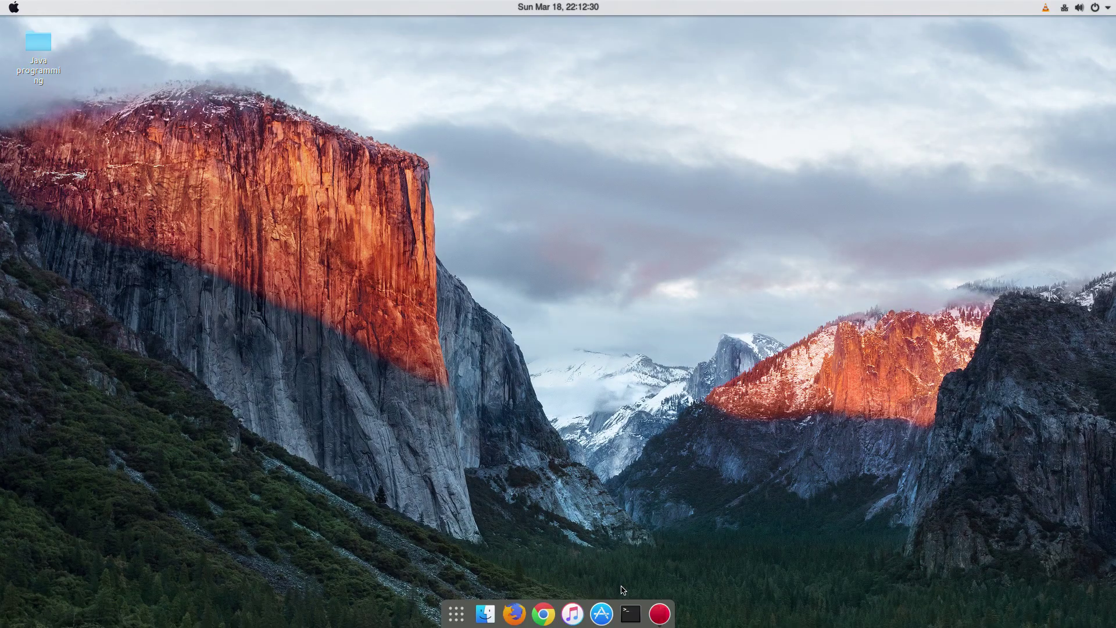
- Launch the terminal from the dock and close it again
{"action": "left_click", "coordinate": [627, 608]}
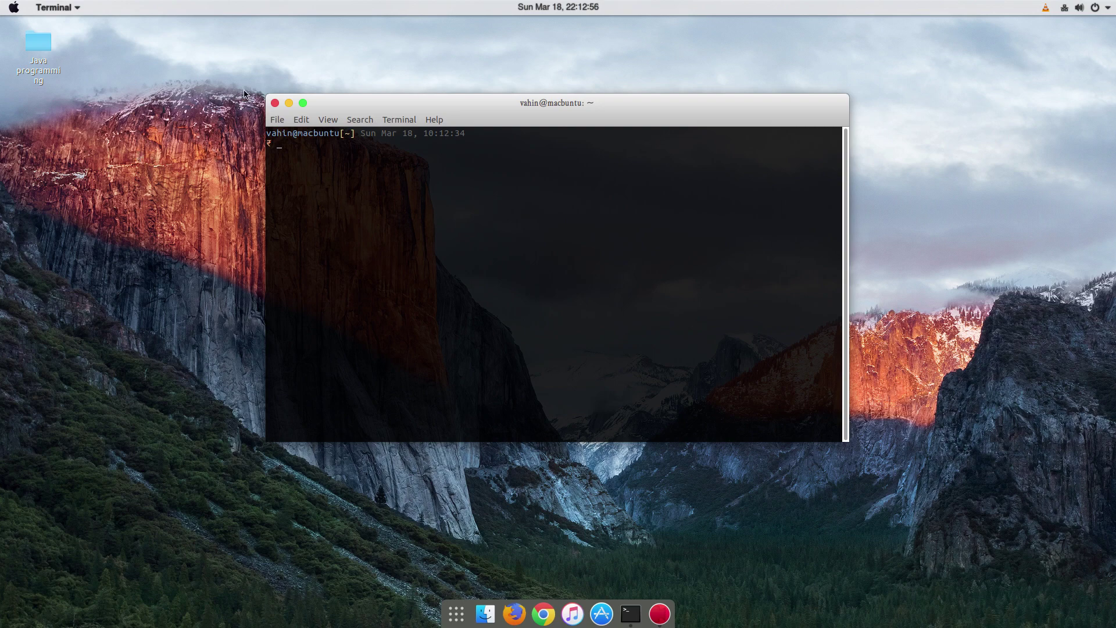
{"action": "left_click", "coordinate": [275, 104]}
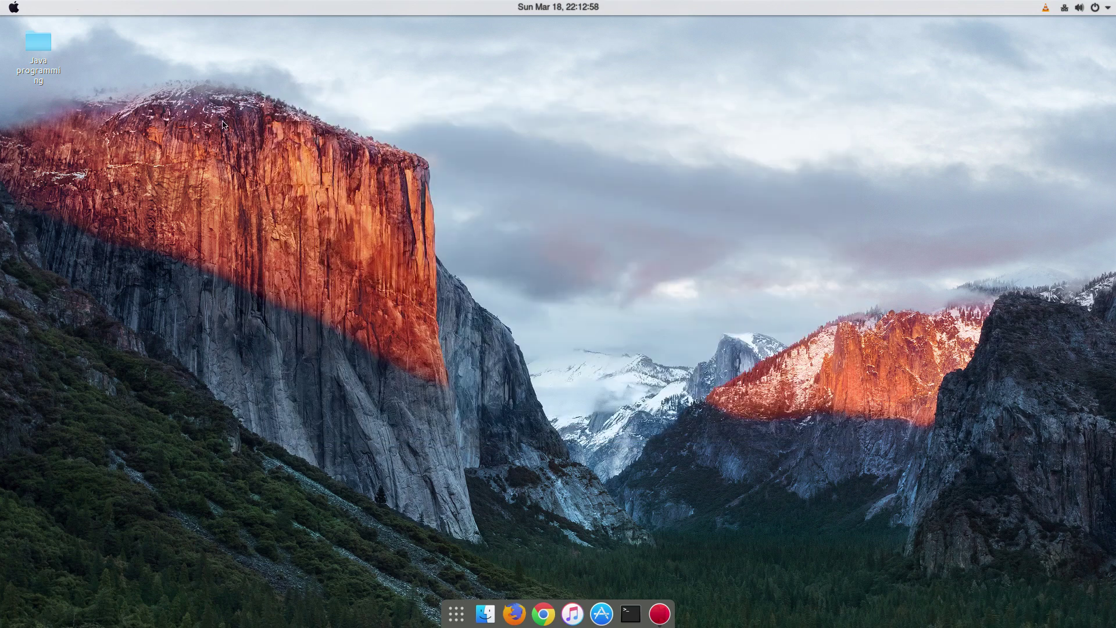
{"action": "left_click_drag", "start_coordinate": [212, 182], "coordinate": [1091, 490]}
{"action": "left_click_drag", "start_coordinate": [215, 236], "coordinate": [880, 626]}
{"action": "left_click_drag", "start_coordinate": [329, 468], "coordinate": [789, 601]}
- Try the Ctrl+Space launcher with searches 'file', 'ubu' and 'a', then bring it up afresh
{"action": "key", "text": "ctrl+space"}
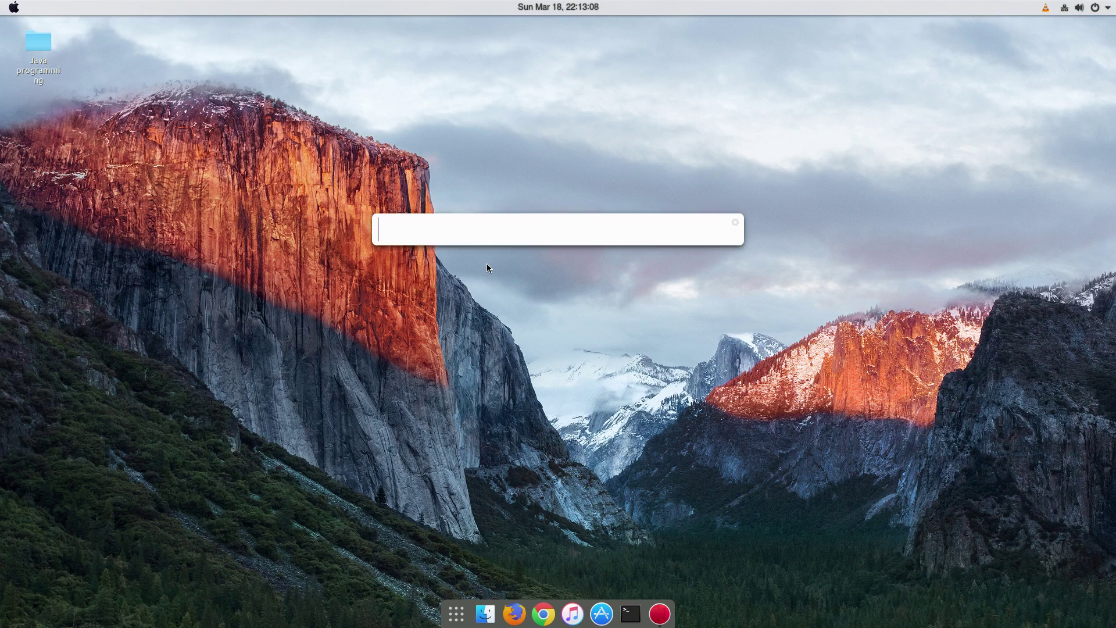
{"action": "type", "text": "fil"}
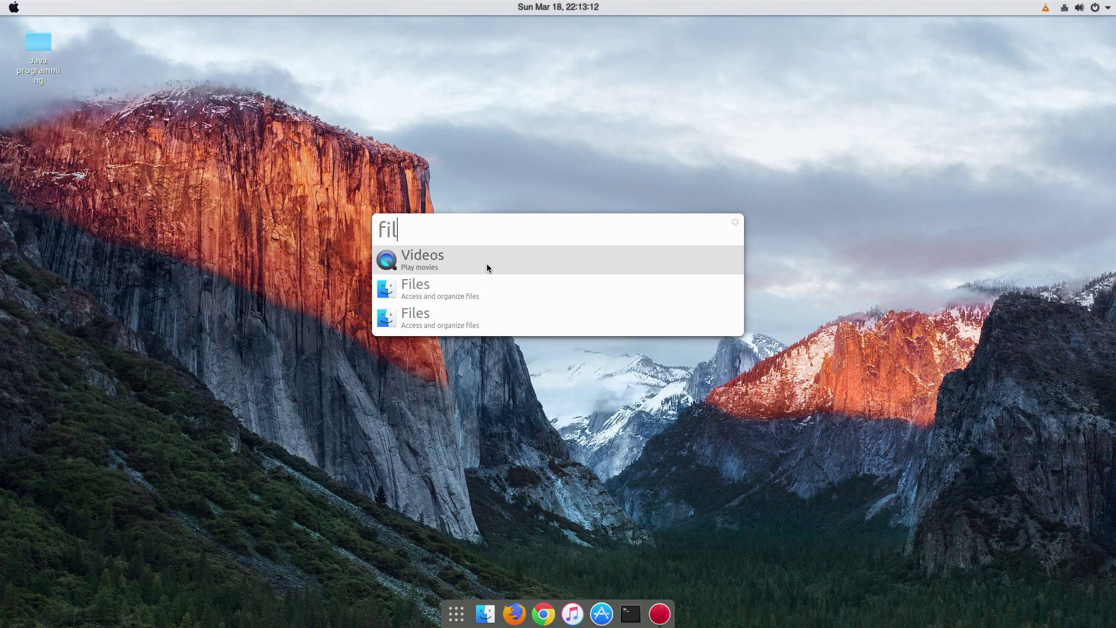
{"action": "type", "text": "e"}
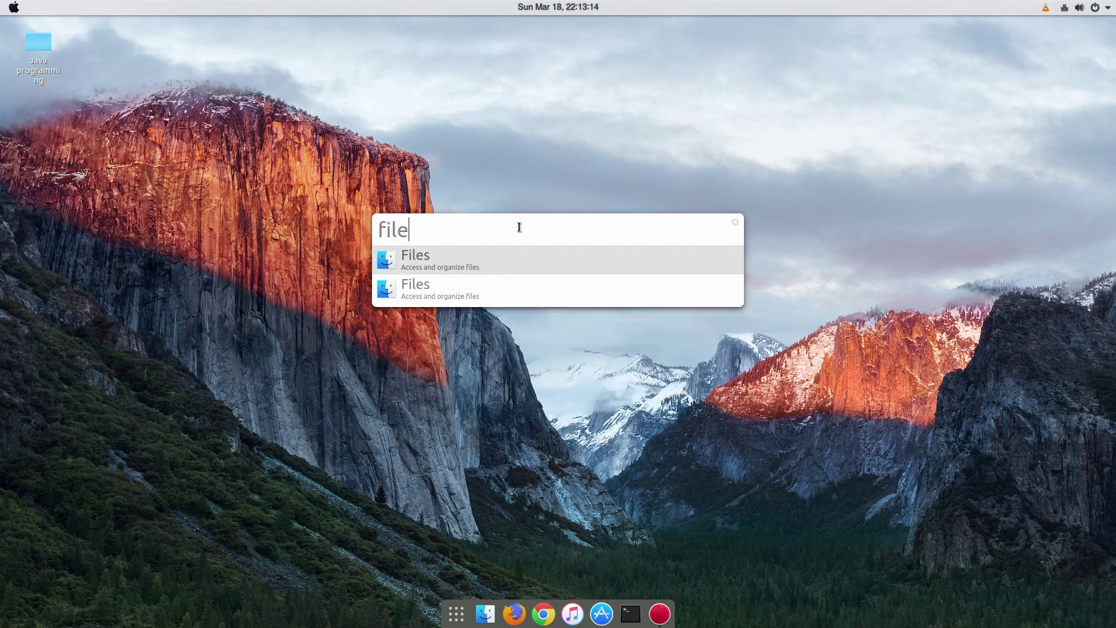
{"action": "key", "text": "BackSpace"}
{"action": "key", "text": "BackSpace"}
{"action": "key", "text": "BackSpace"}
{"action": "key", "text": "BackSpace"}
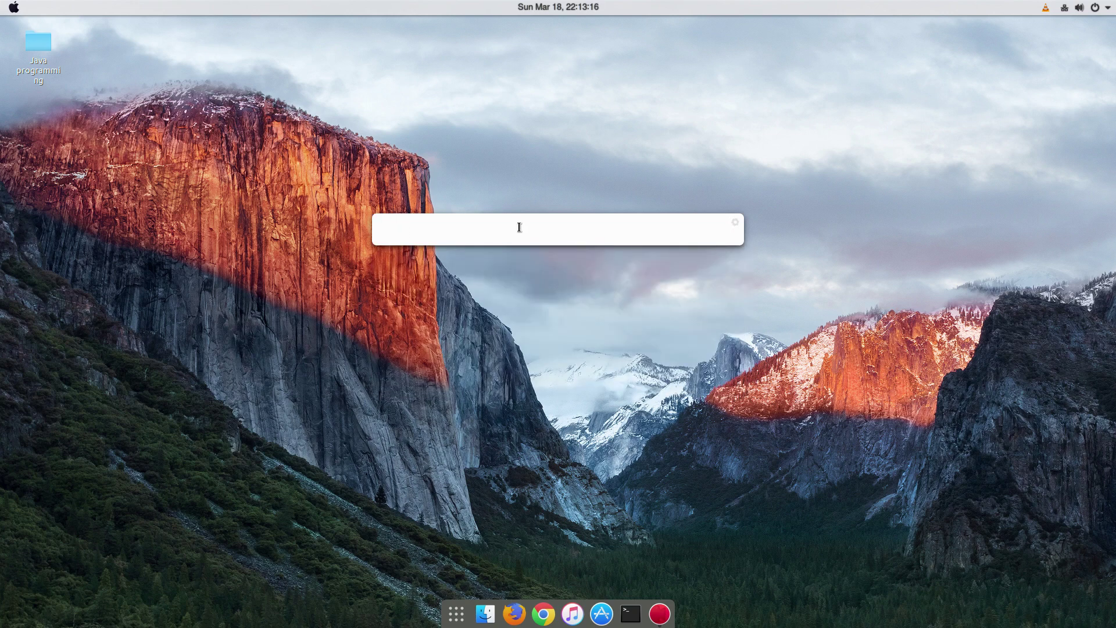
{"action": "type", "text": "ubu"}
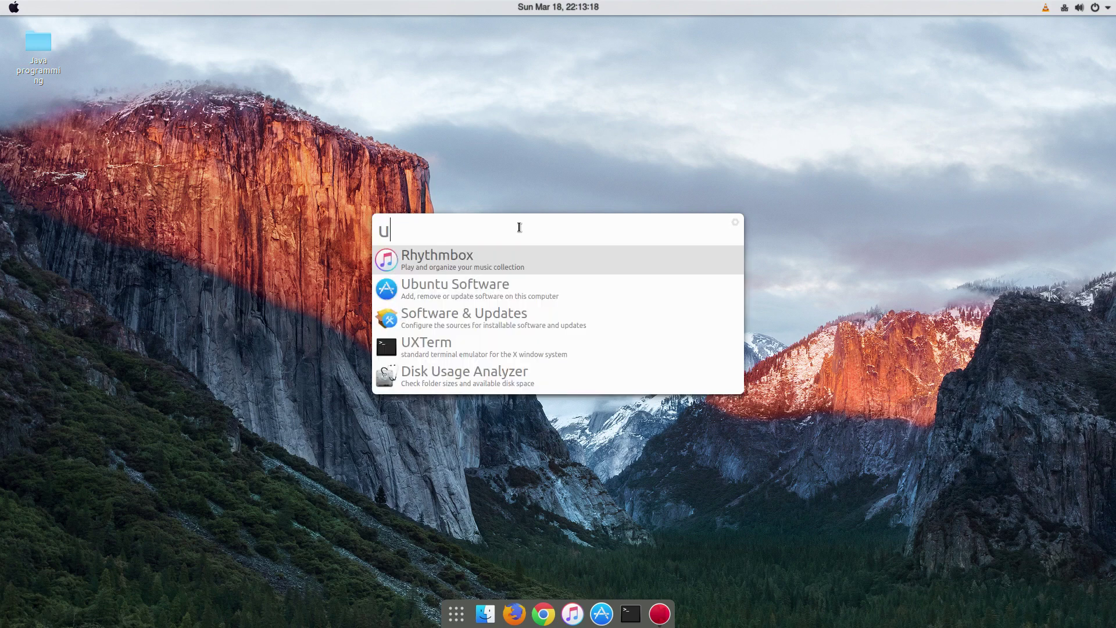
{"action": "key", "text": "BackSpace"}
{"action": "key", "text": "BackSpace"}
{"action": "key", "text": "BackSpace"}
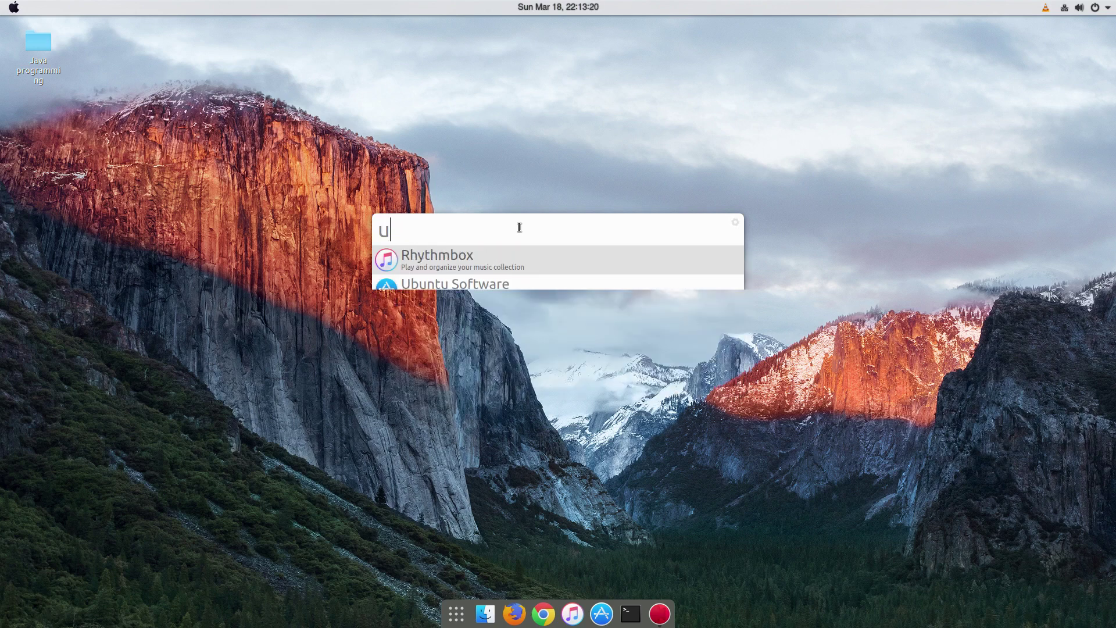
{"action": "type", "text": "a"}
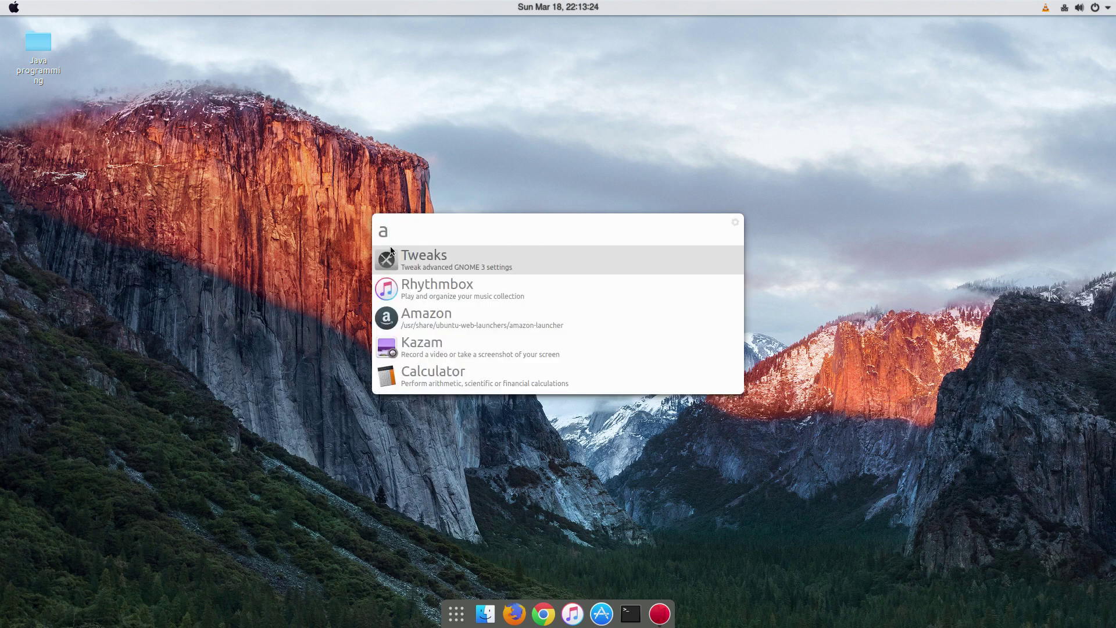
{"action": "left_click", "coordinate": [990, 430]}
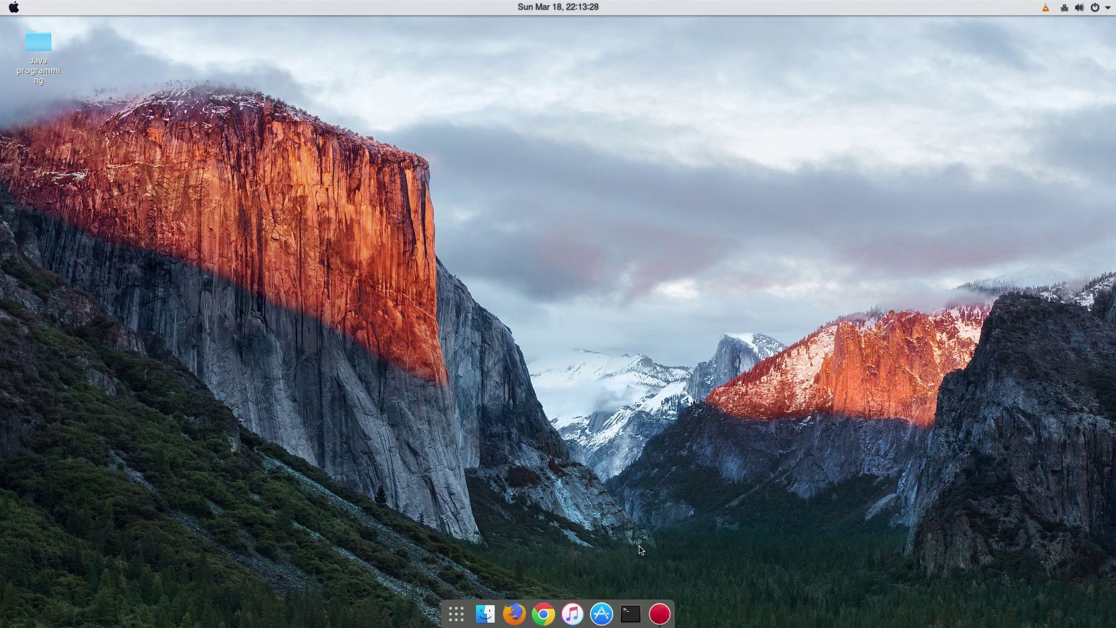
{"action": "key", "text": "ctrl+space"}
- Launch Tweaks via 'twe', review the Appearance themes and Desktop settings, then quit Tweaks
{"action": "type", "text": "twe"}
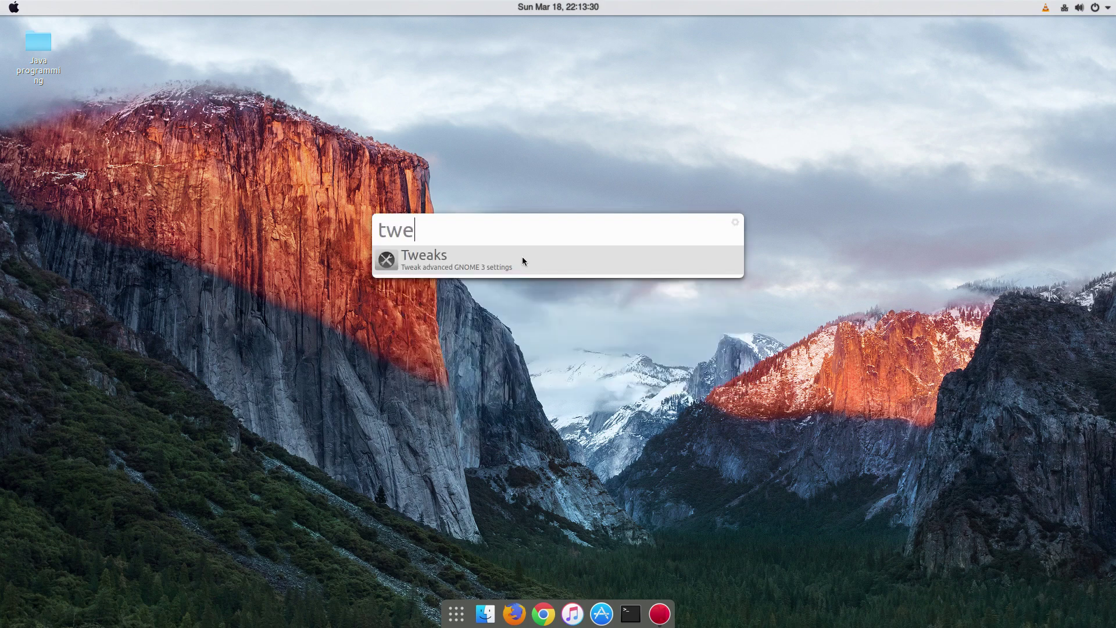
{"action": "key", "text": "Return"}
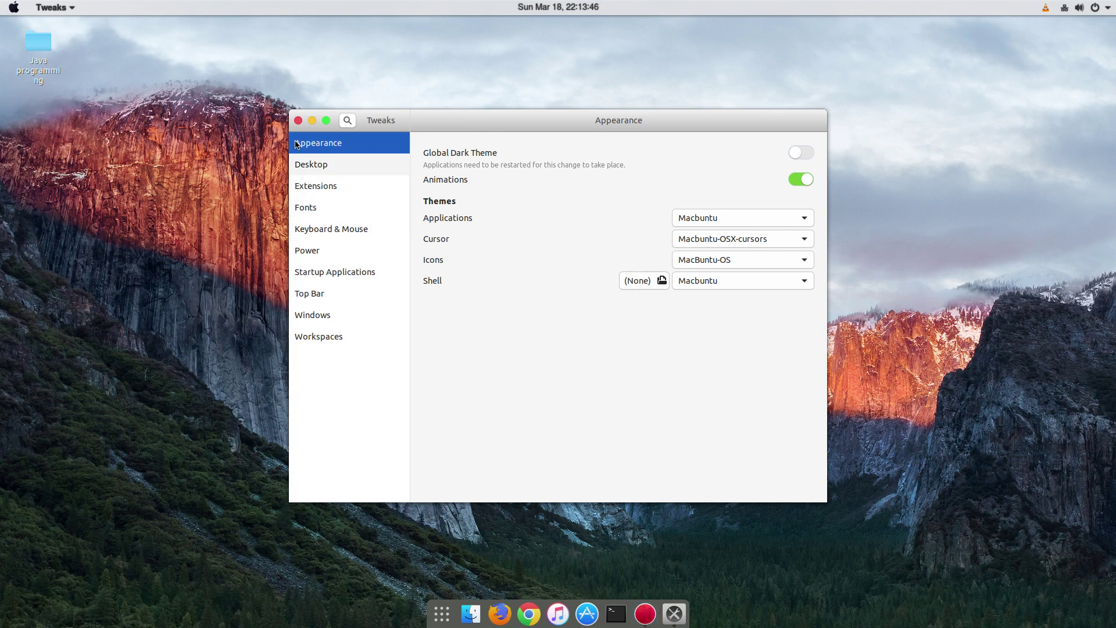
{"action": "left_click", "coordinate": [308, 165]}
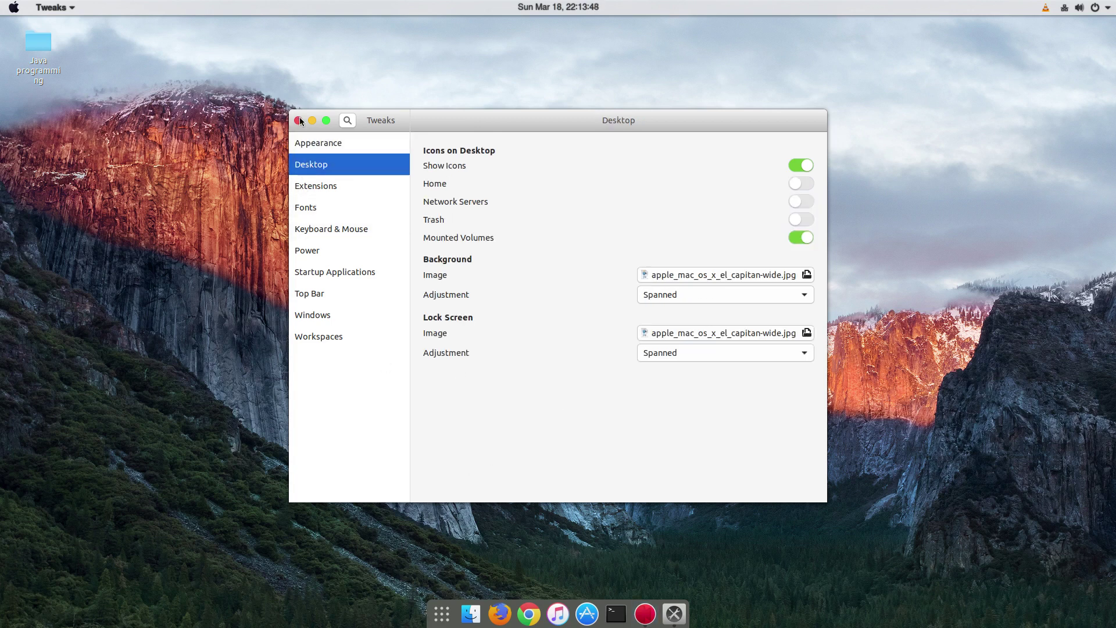
{"action": "key", "text": "ctrl+q"}
- Open Settings > Background from the desktop's Change Background menu entry
{"action": "right_click", "coordinate": [361, 143]}
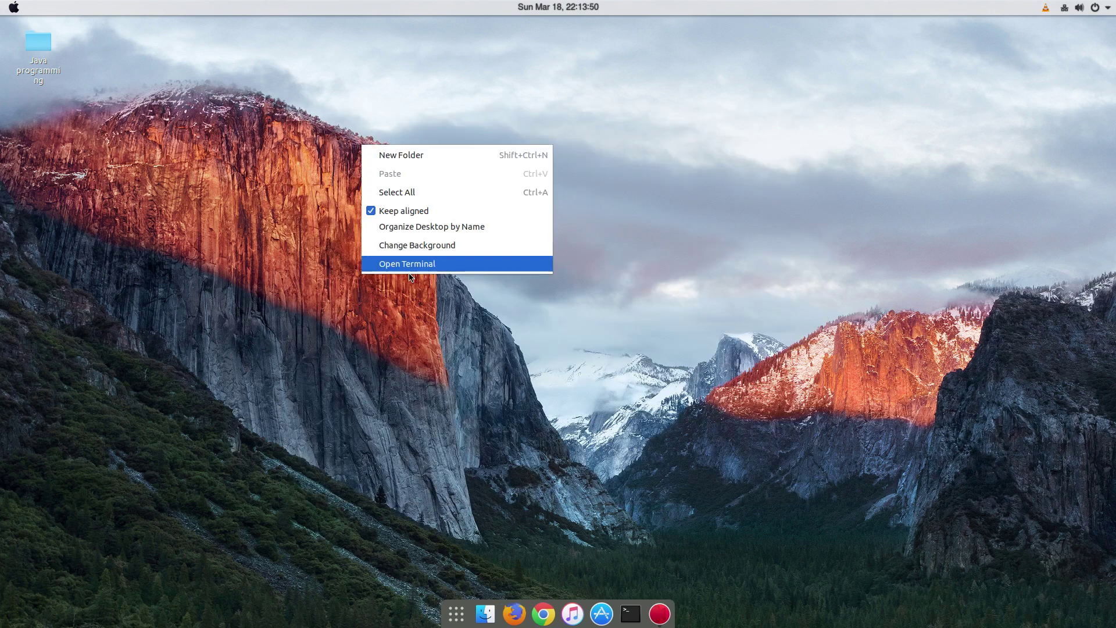
{"action": "left_click", "coordinate": [417, 244]}
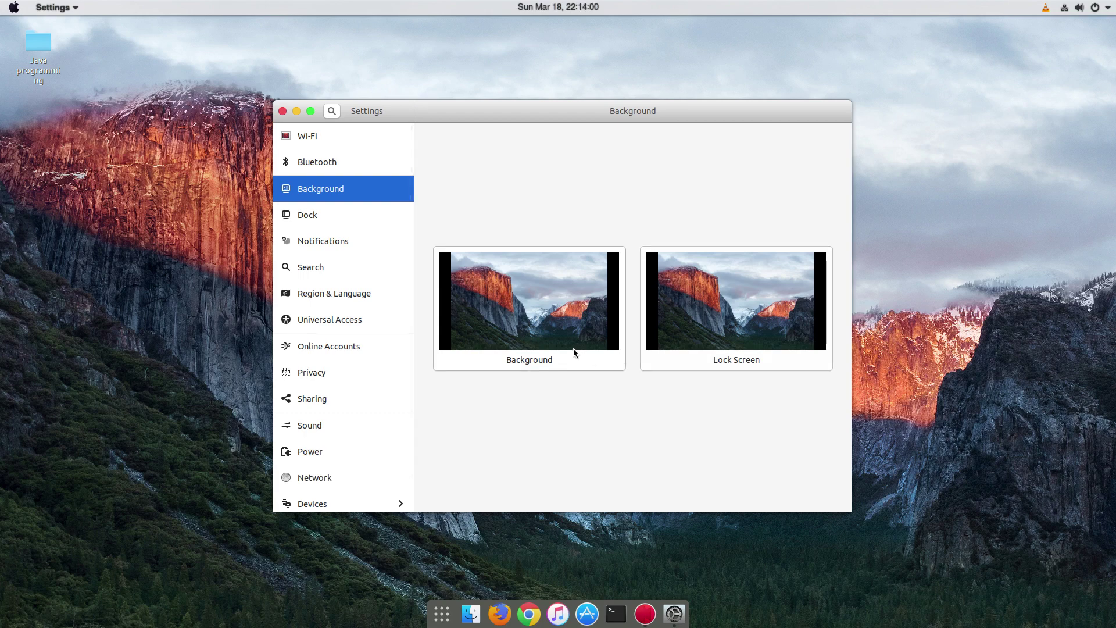
- Search Google Images for 'mac wallpapers' in Firefox and preview the El Capitan wallpaper
{"action": "left_click", "coordinate": [501, 613]}
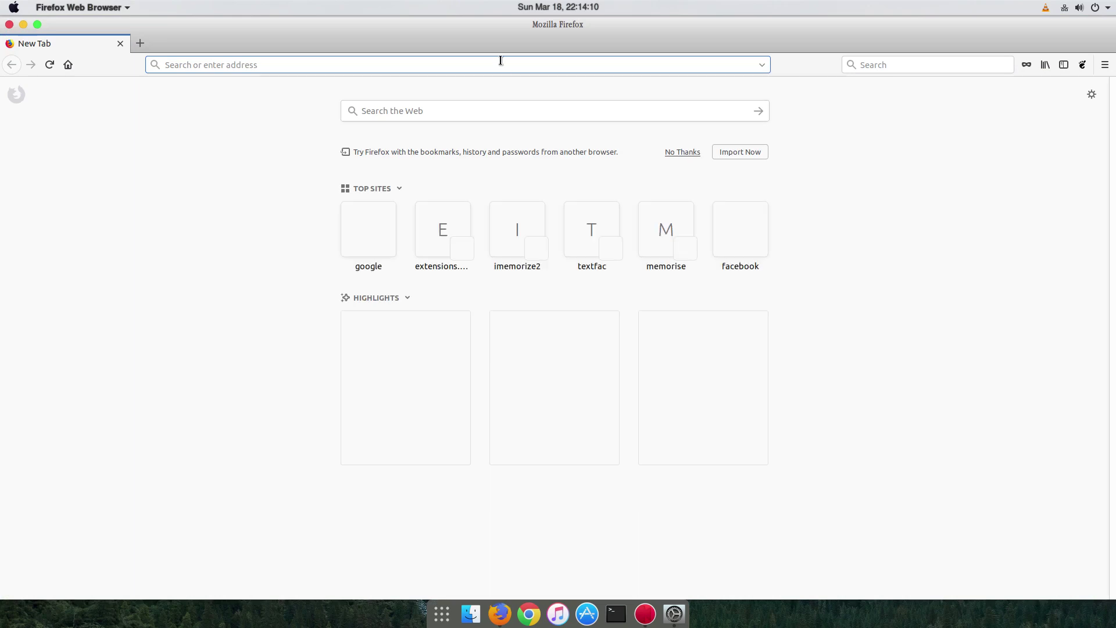
{"action": "type", "text": "ma"}
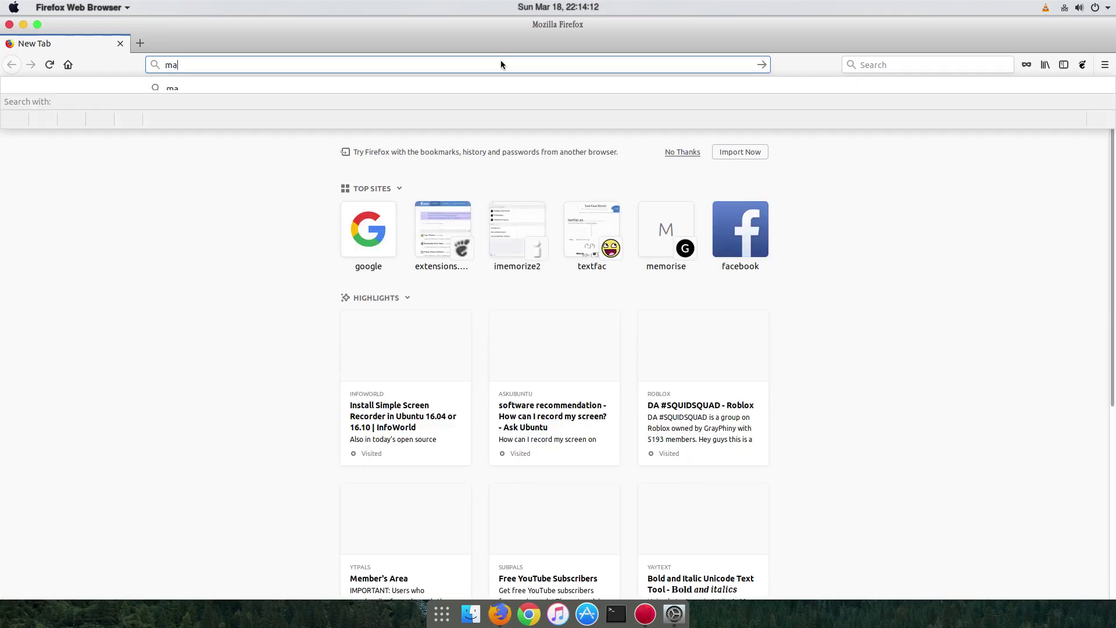
{"action": "type", "text": "c "}
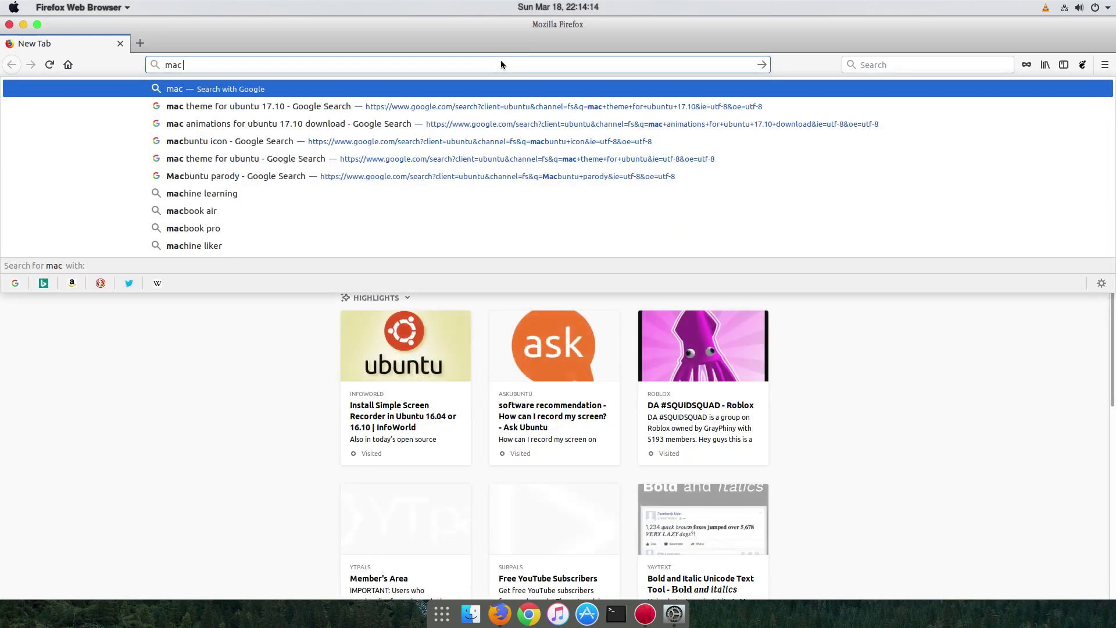
{"action": "type", "text": "wallpa"}
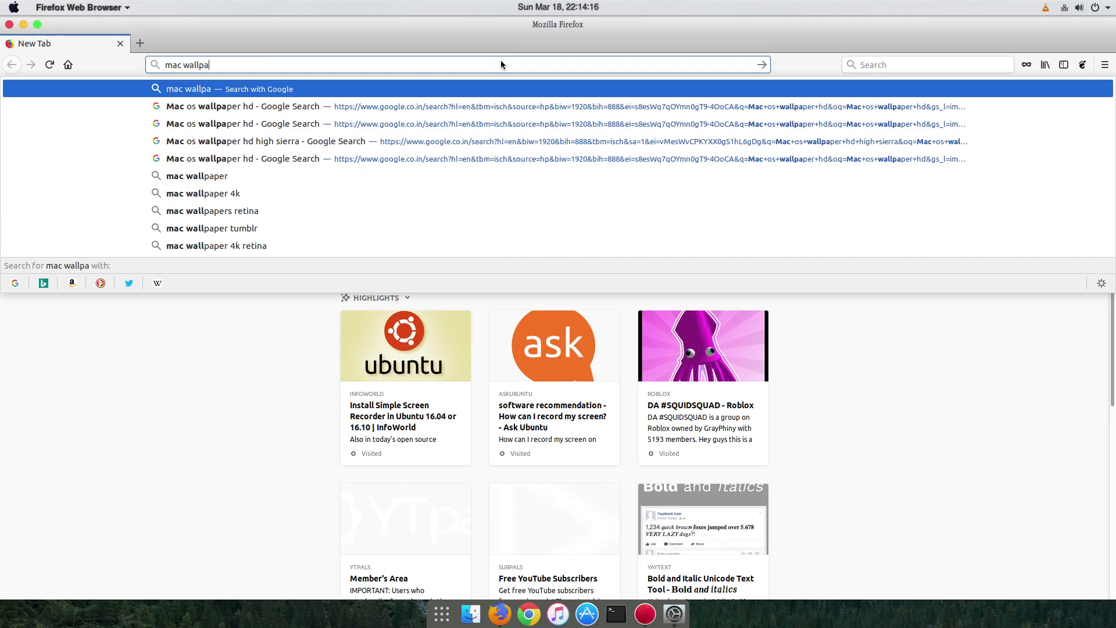
{"action": "type", "text": "p"}
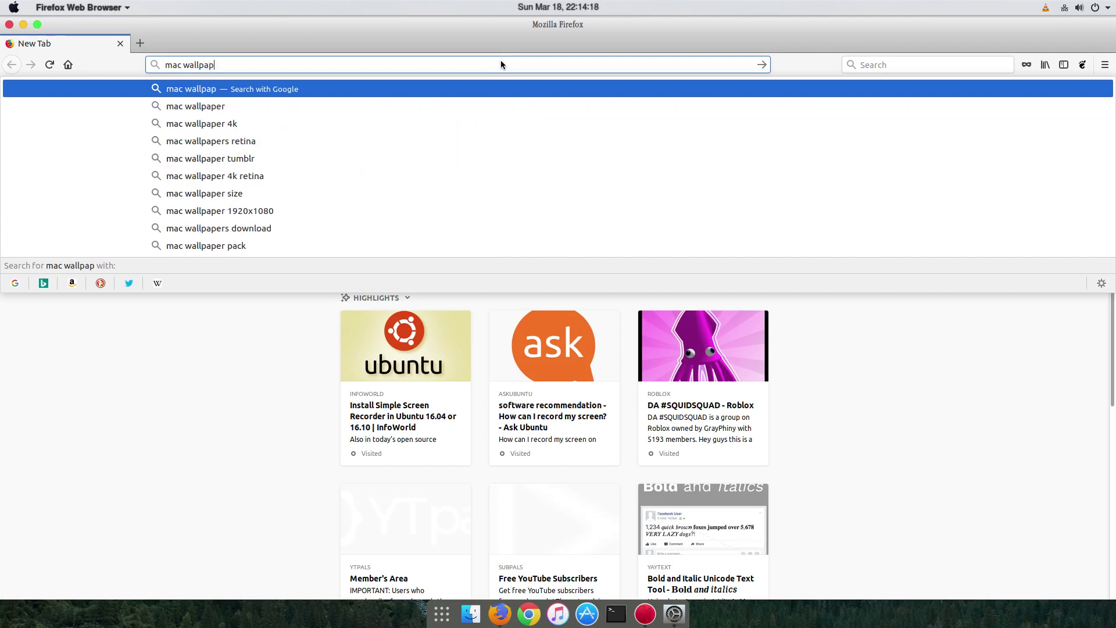
{"action": "type", "text": "ers"}
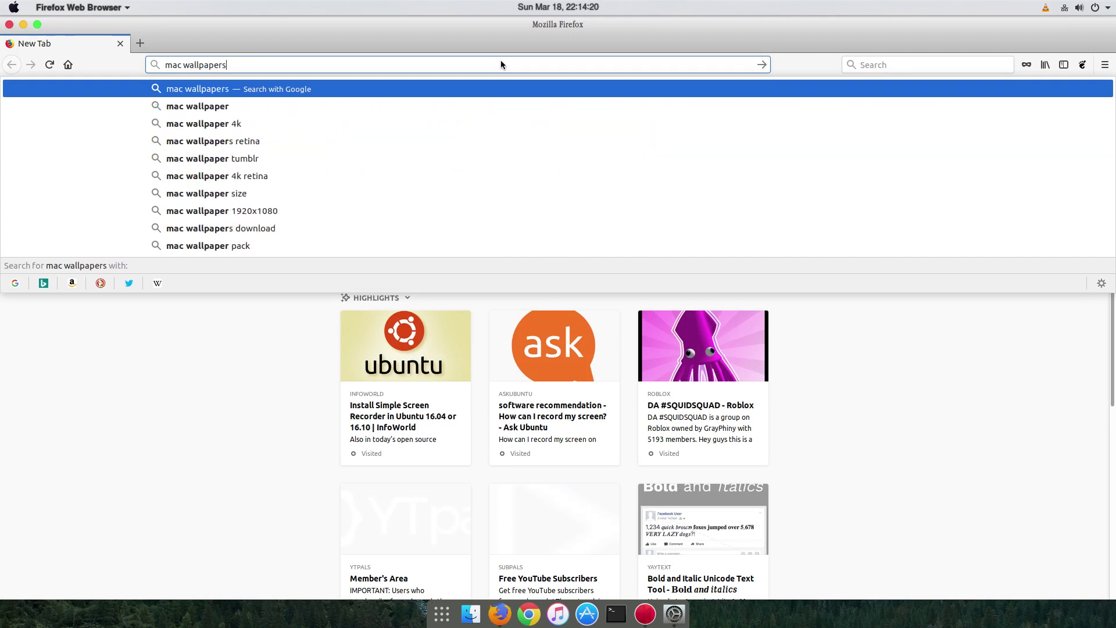
{"action": "key", "text": "Return"}
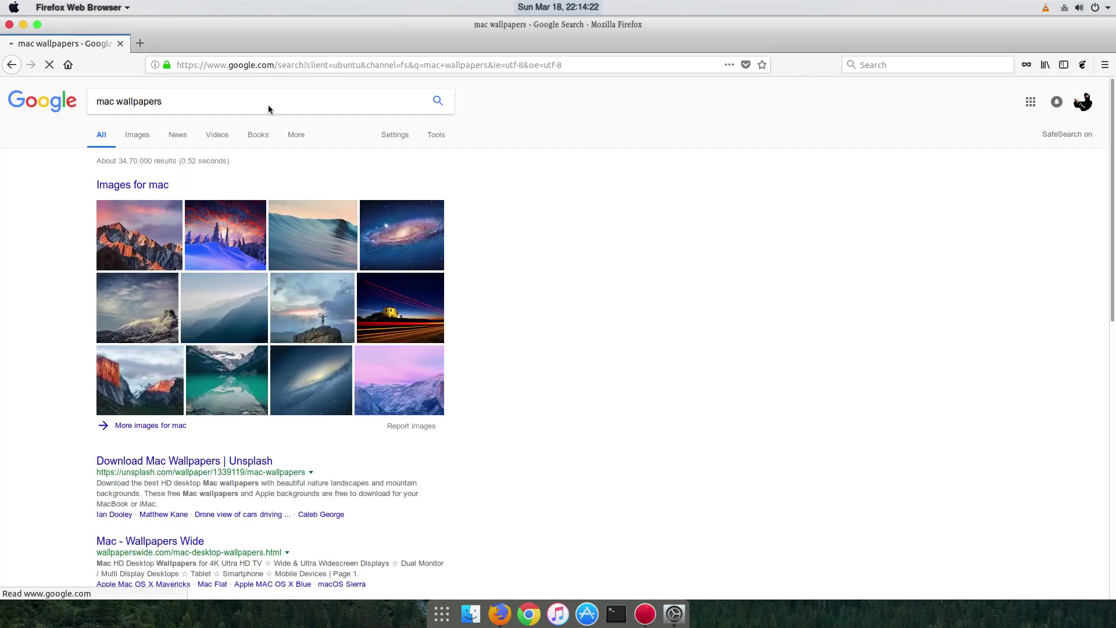
{"action": "left_click", "coordinate": [165, 397]}
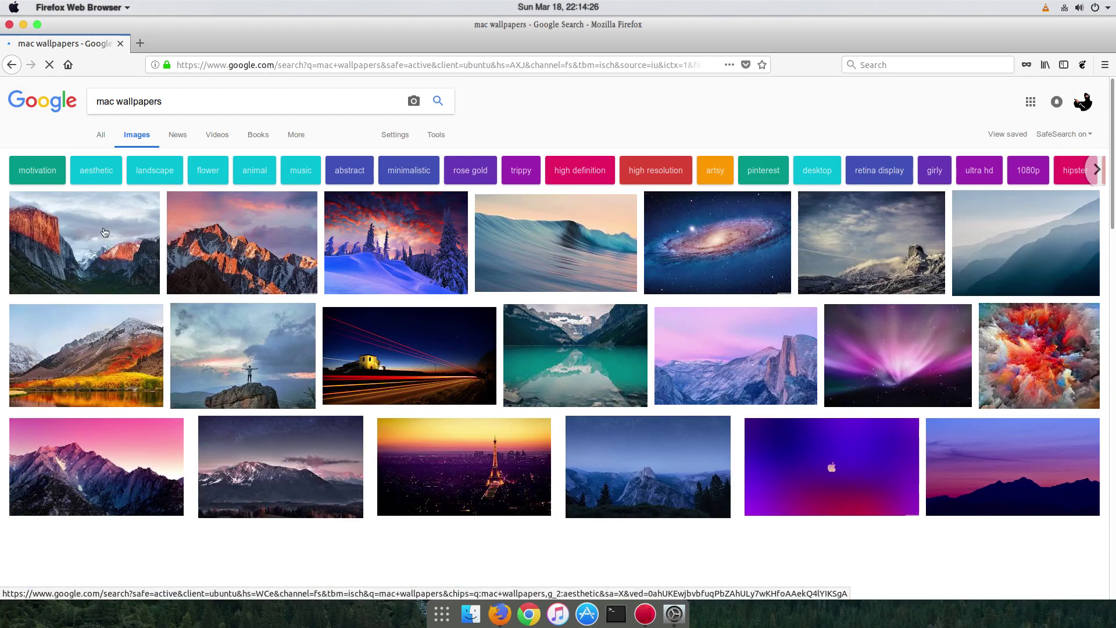
{"action": "left_click", "coordinate": [105, 233]}
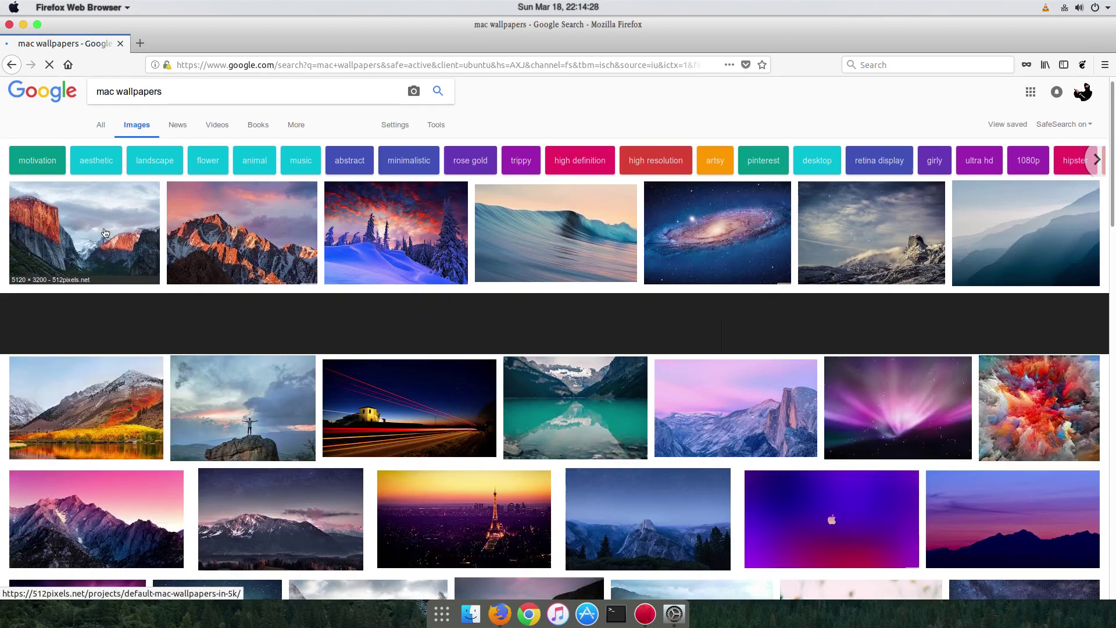
{"action": "key", "text": "Escape"}
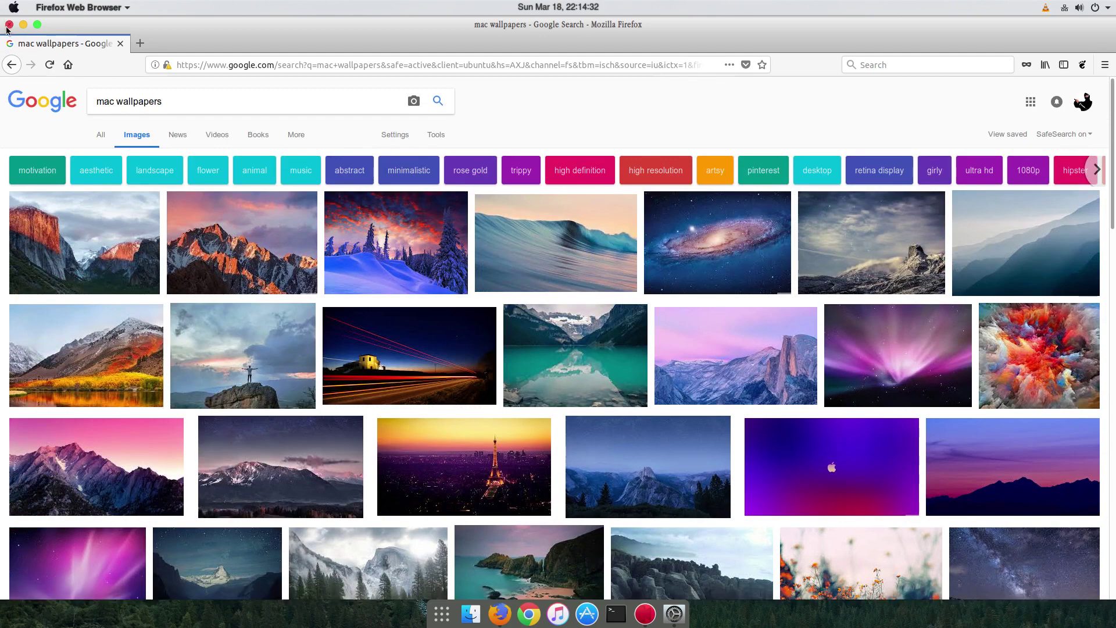
- Close Firefox, review the Dock options in Settings, then close Settings
{"action": "left_click", "coordinate": [9, 25]}
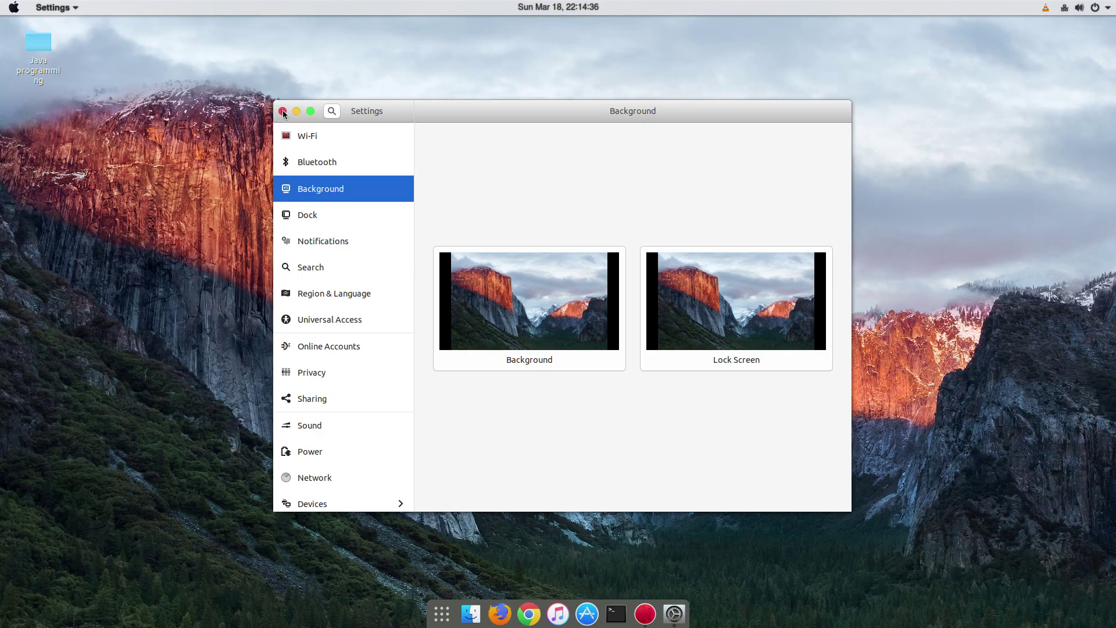
{"action": "left_click", "coordinate": [366, 223]}
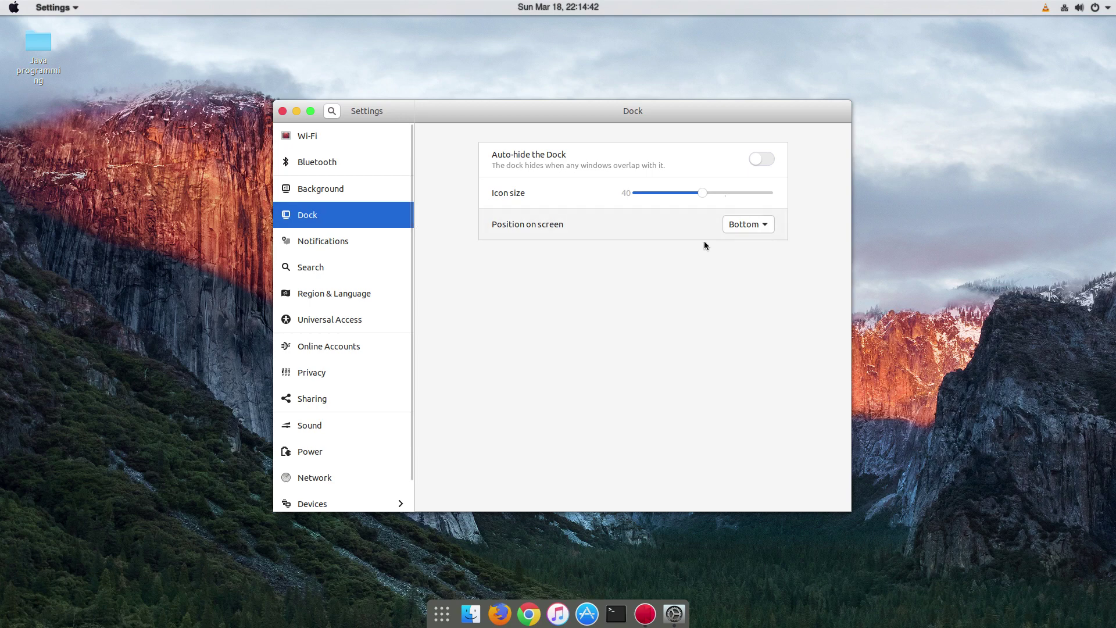
{"action": "left_click", "coordinate": [282, 111]}
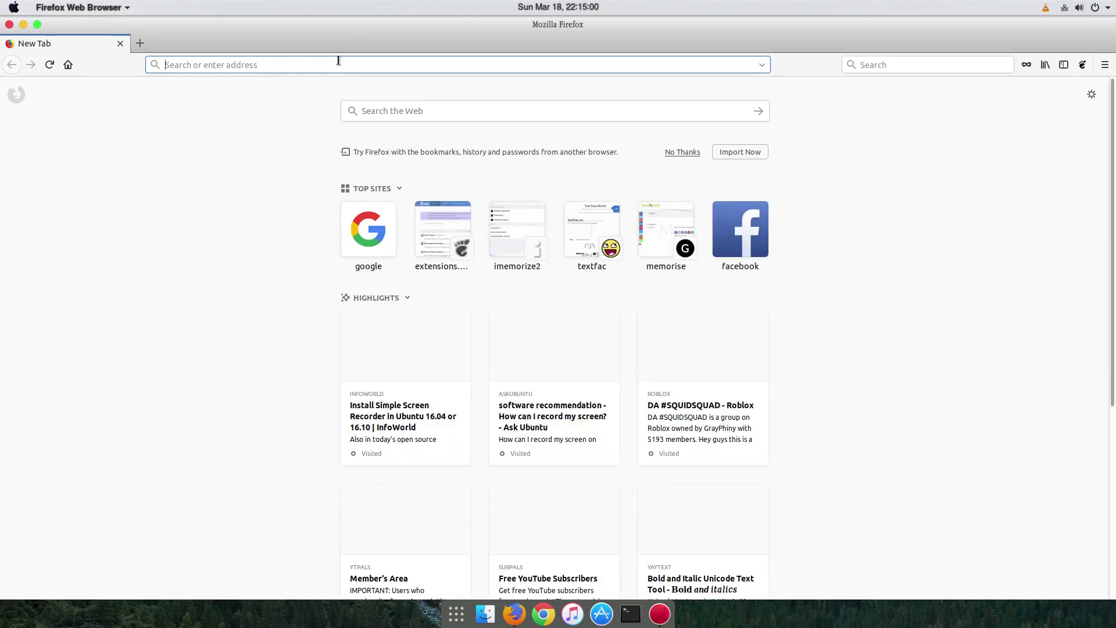
- Go to extensions.gnome.org, search 'dash to dock' and open the Dash to Dock extension page
{"action": "type", "text": "extensions.gnome.org/"}
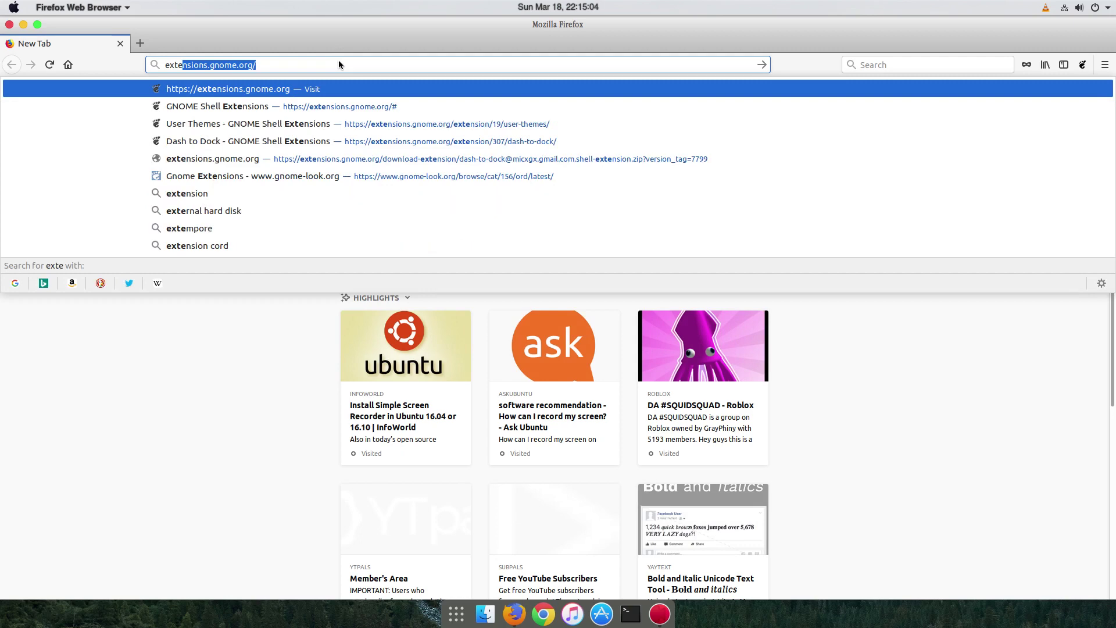
{"action": "key", "text": "Return"}
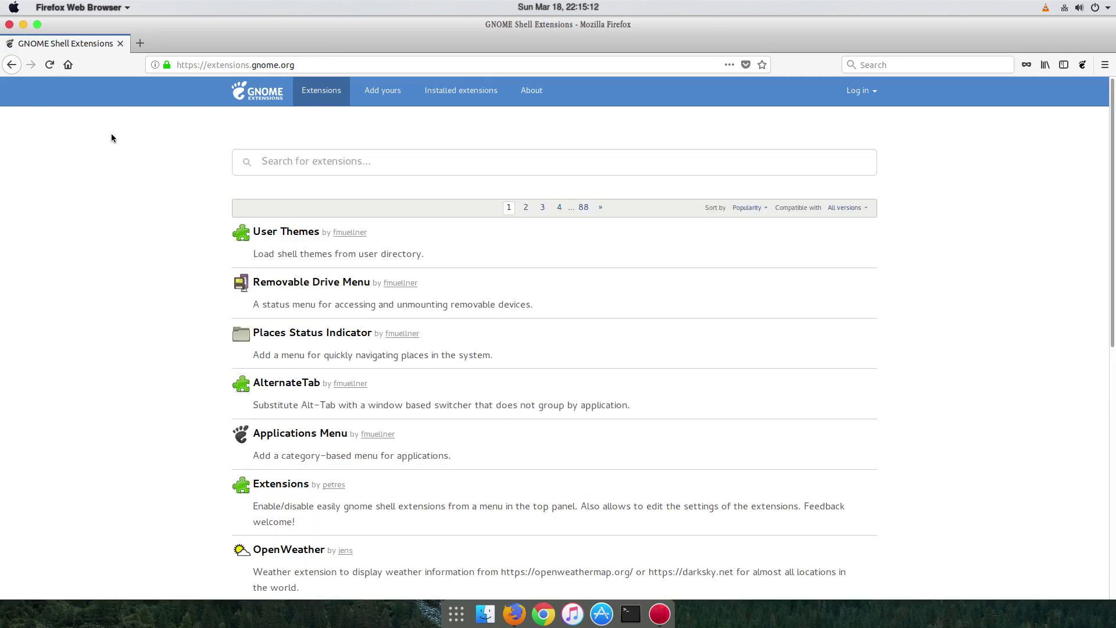
{"action": "left_click", "coordinate": [303, 160]}
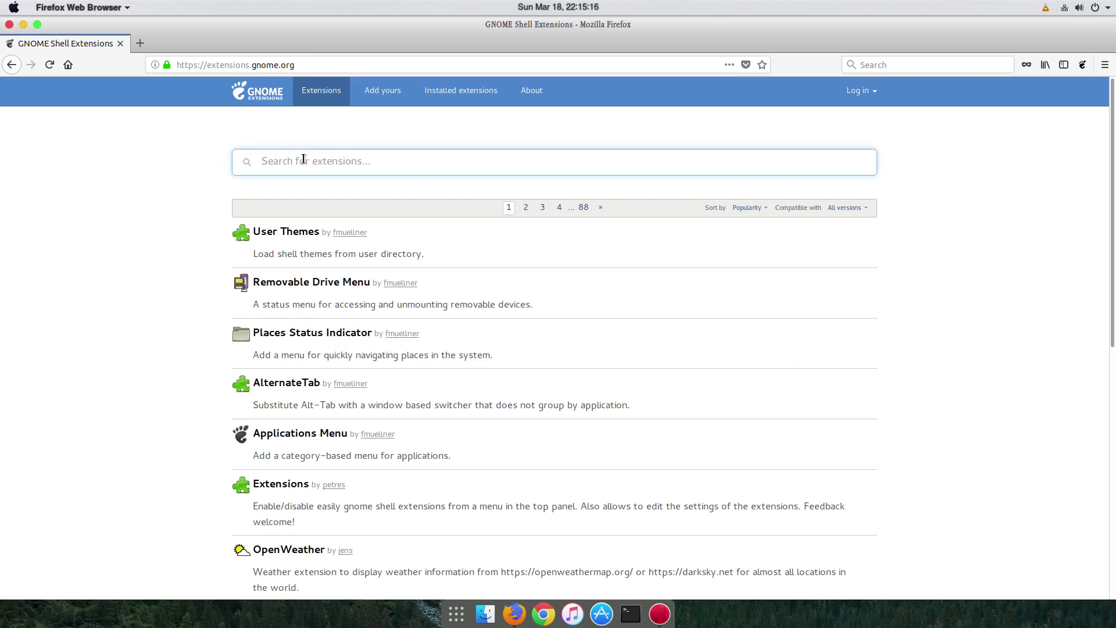
{"action": "type", "text": "dash to dock"}
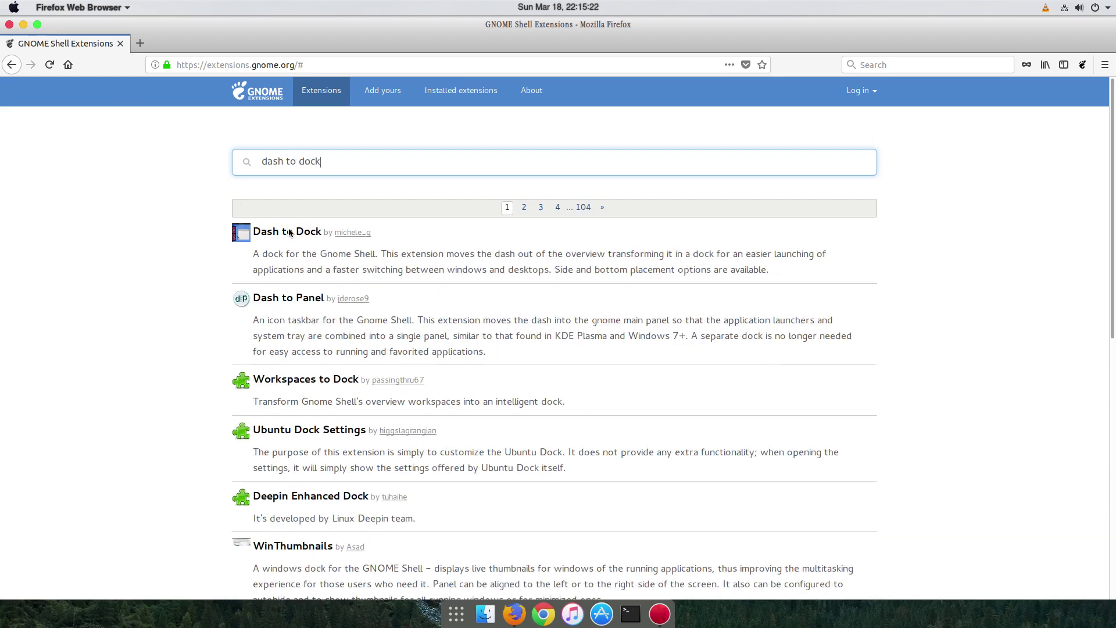
{"action": "left_click", "coordinate": [295, 235]}
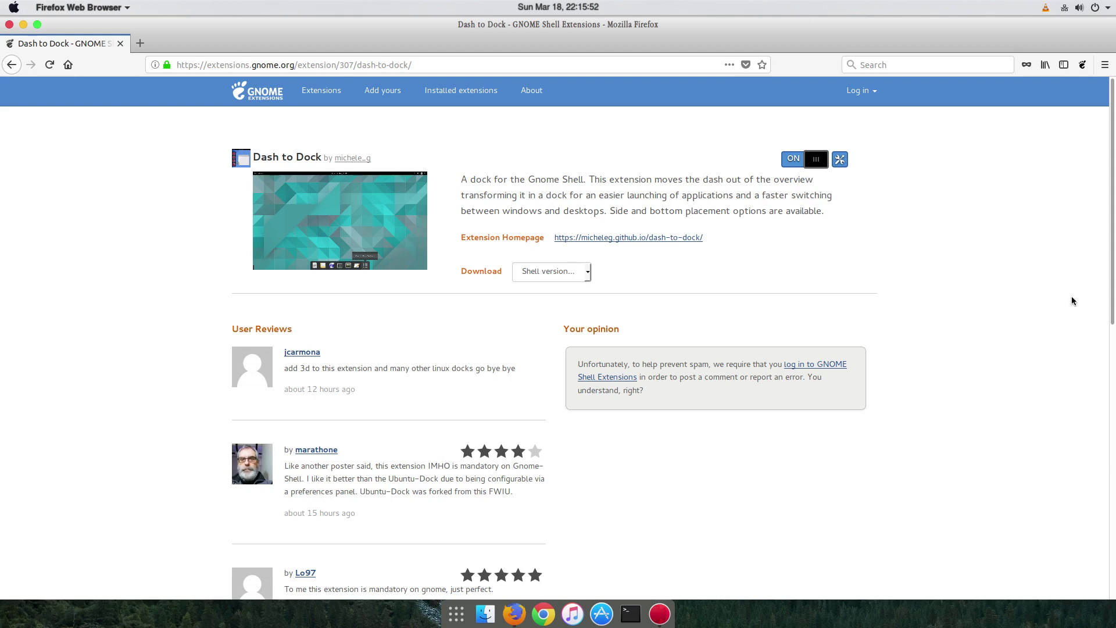
{"action": "left_click", "coordinate": [1082, 64]}
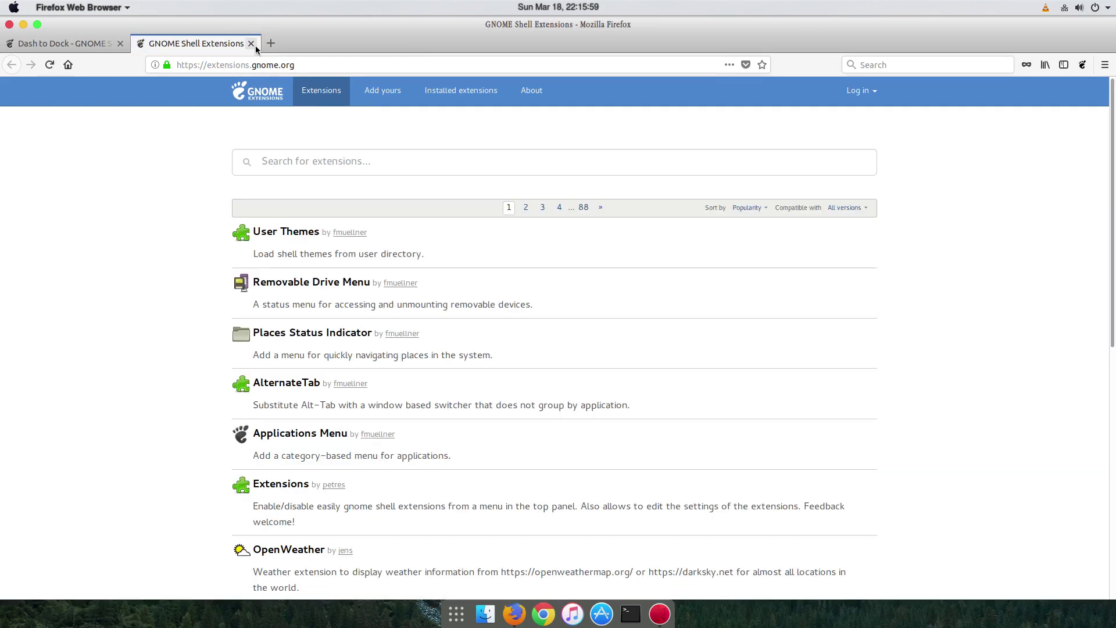
{"action": "left_click", "coordinate": [254, 44]}
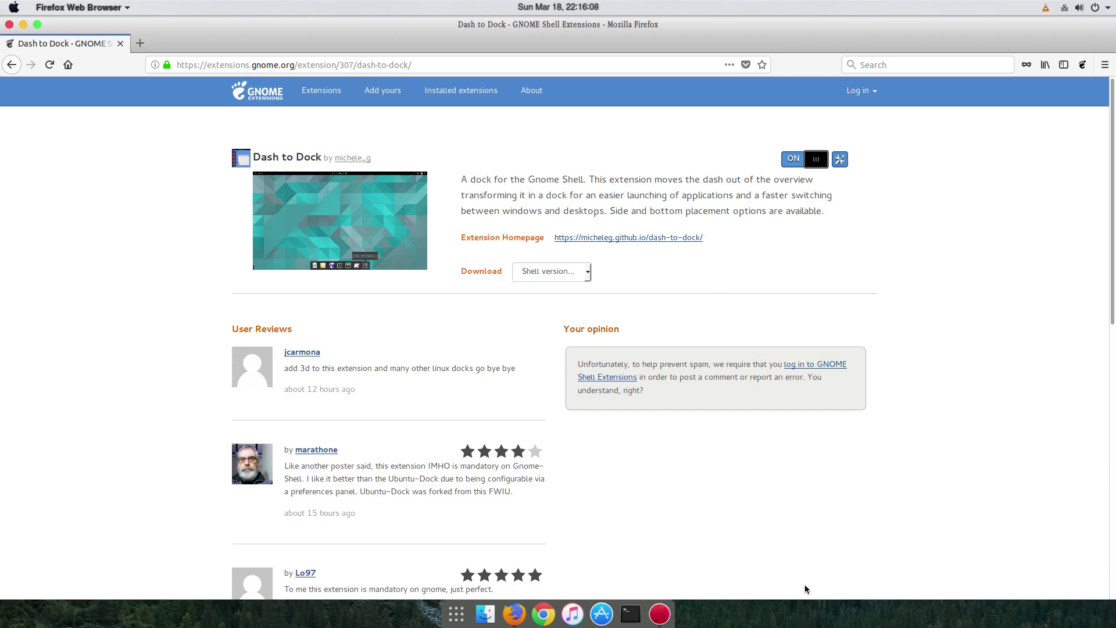
- Launch Tweaks, switch the Extensions master toggle off and back on, then close Tweaks
{"action": "key", "text": "ctrl+space"}
{"action": "type", "text": "twea"}
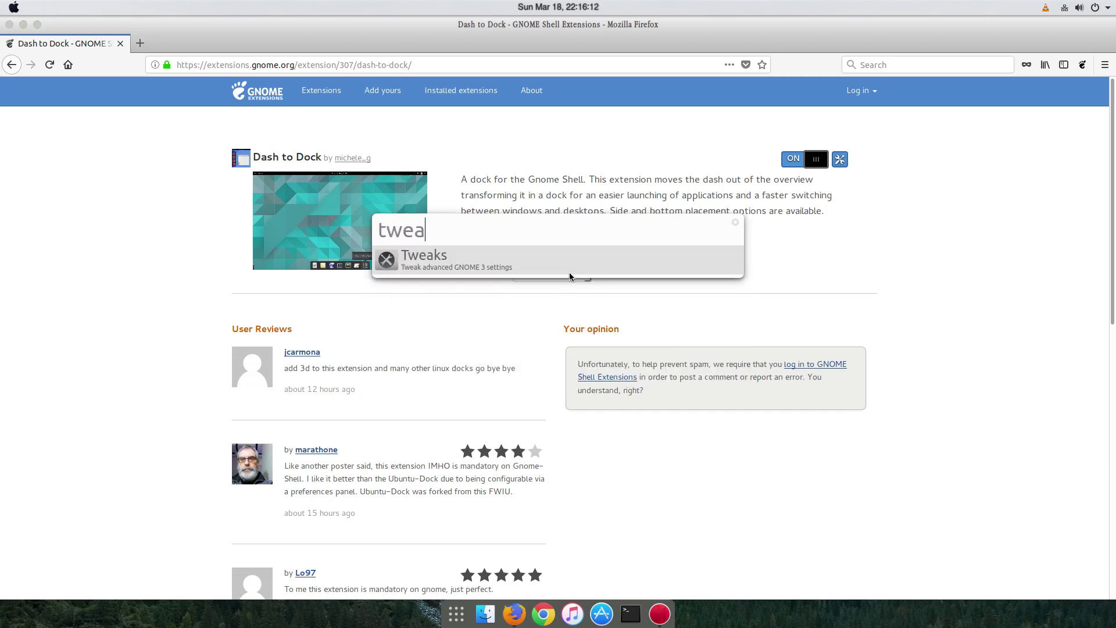
{"action": "key", "text": "Escape"}
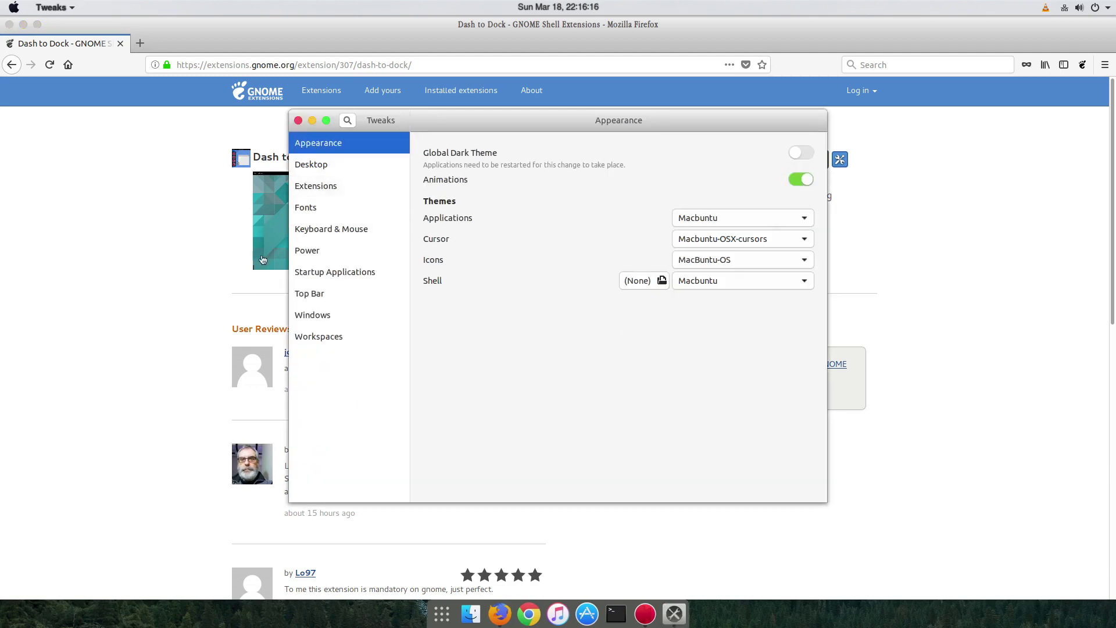
{"action": "left_click", "coordinate": [383, 184]}
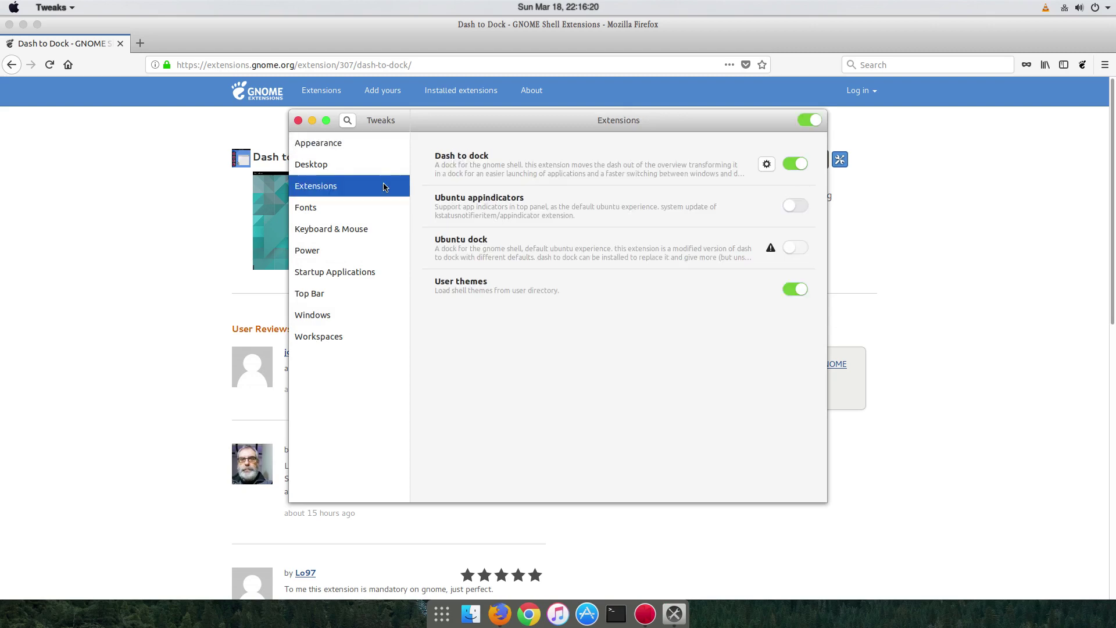
{"action": "left_click", "coordinate": [814, 119]}
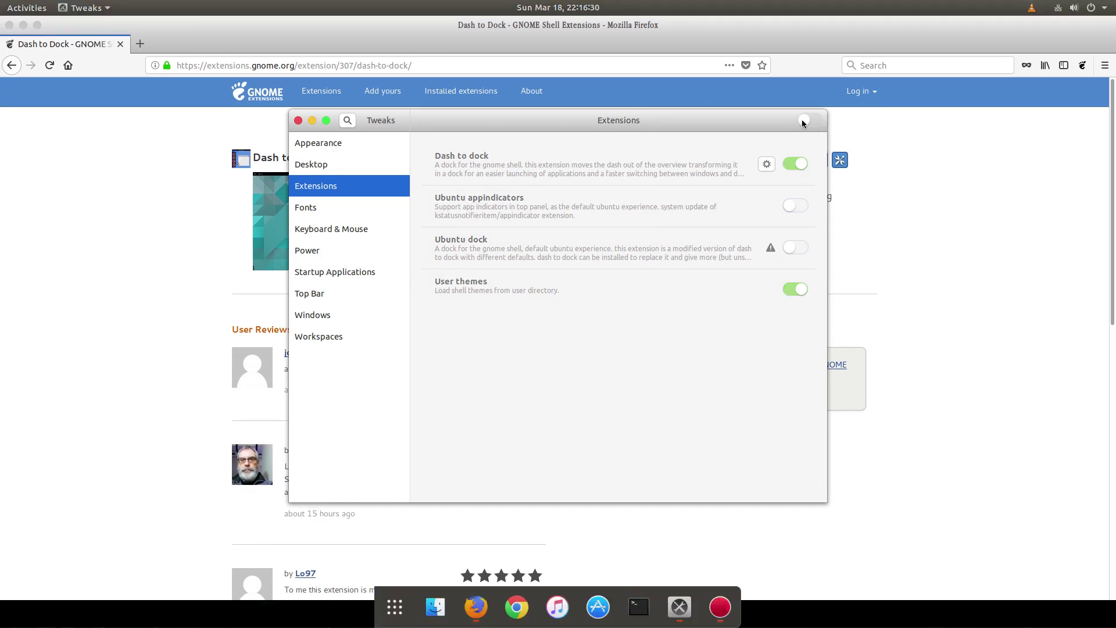
{"action": "left_click", "coordinate": [805, 121]}
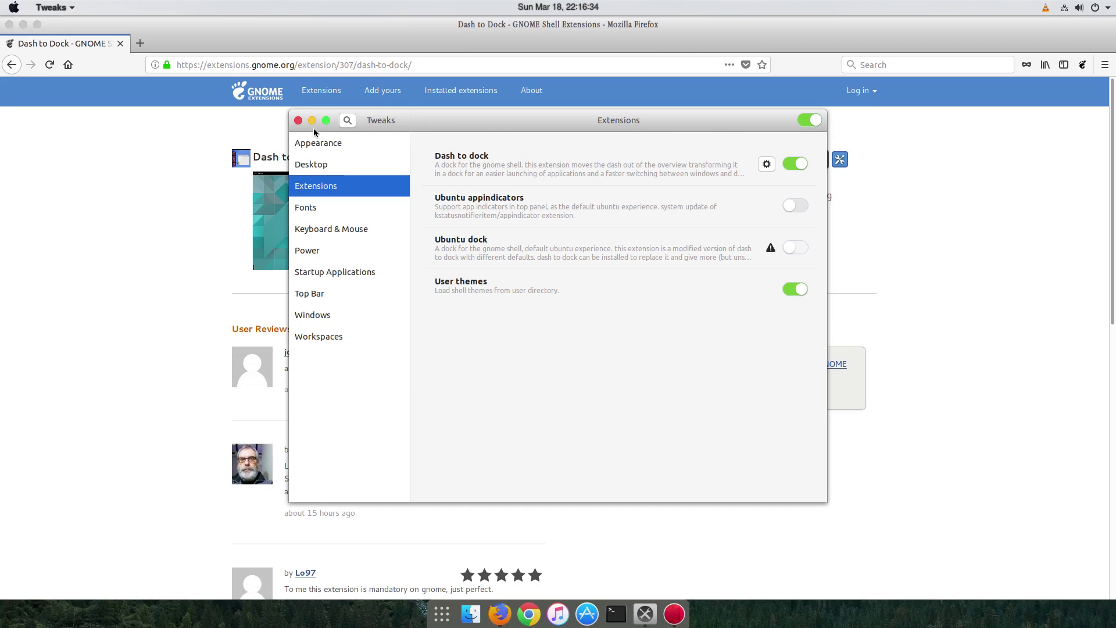
{"action": "left_click", "coordinate": [298, 121]}
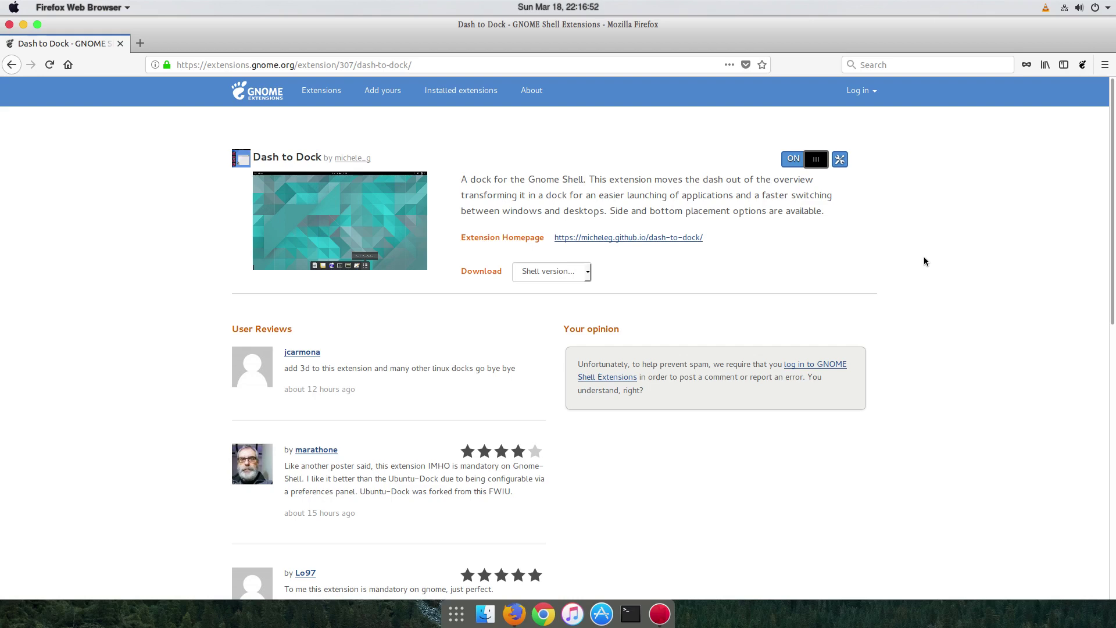
- Open Dash to Dock Settings from Show Applications and set Appearance opacity mode to Fixed
{"action": "right_click", "coordinate": [456, 617]}
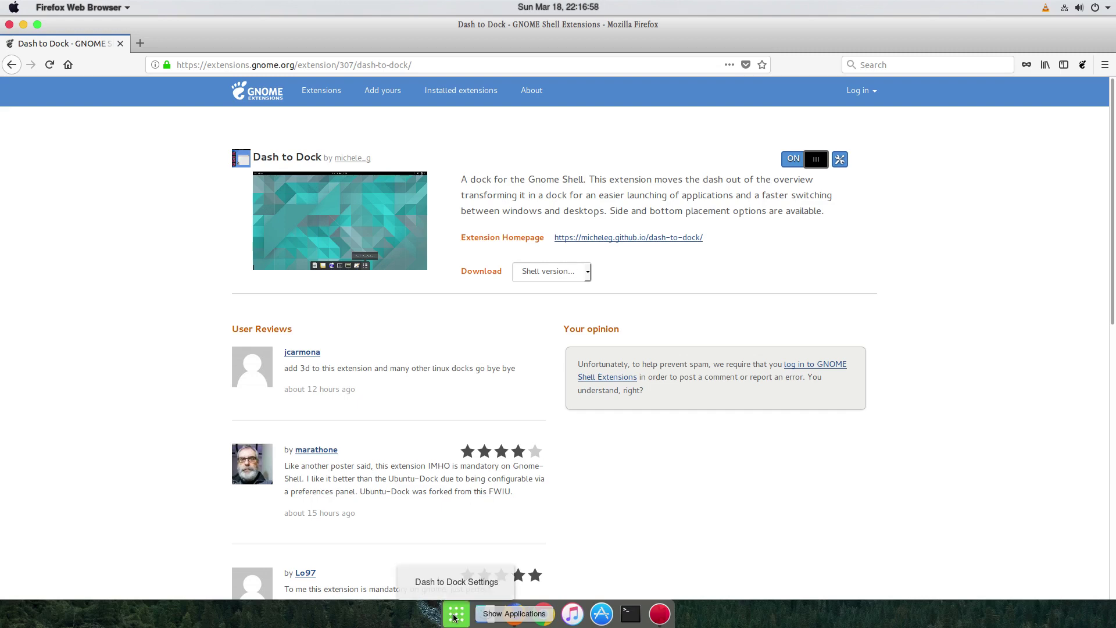
{"action": "left_click", "coordinate": [471, 582]}
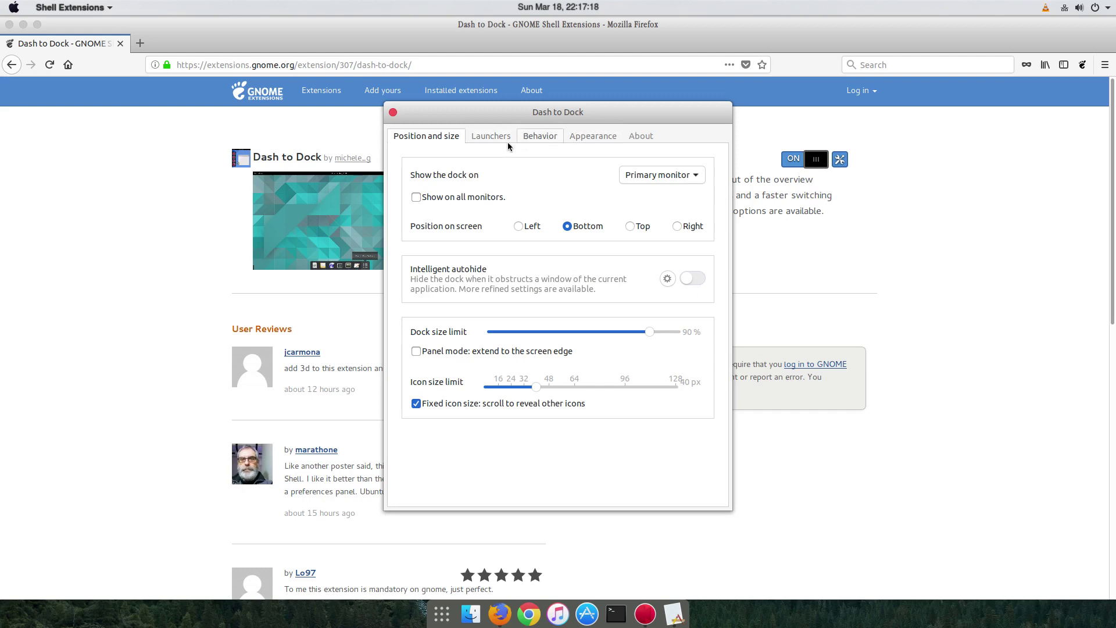
{"action": "left_click", "coordinate": [595, 135]}
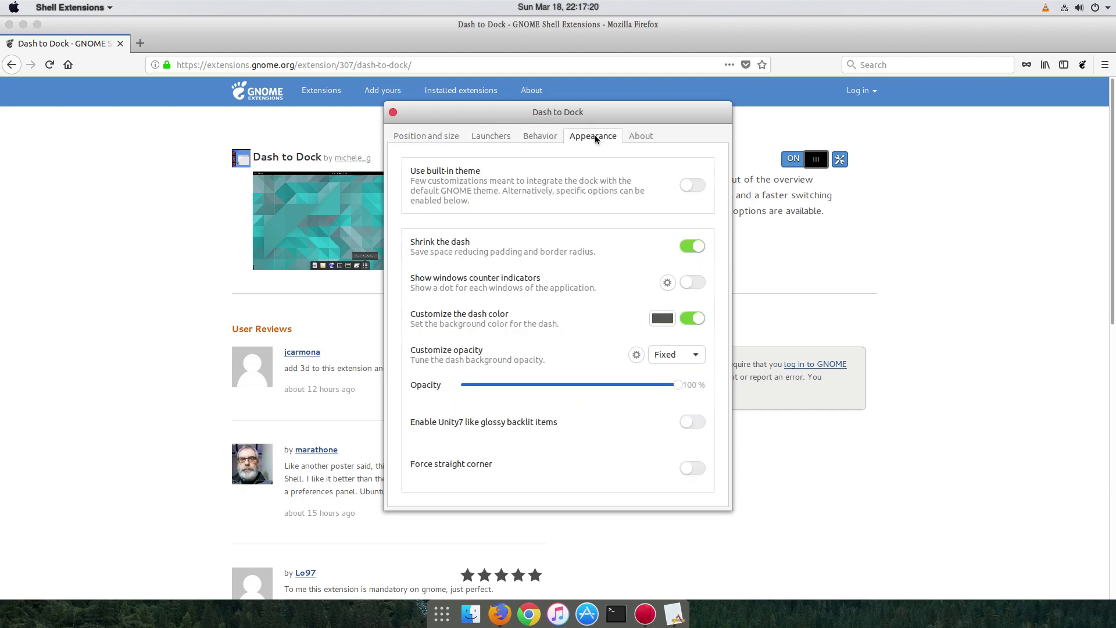
{"action": "left_click", "coordinate": [487, 136]}
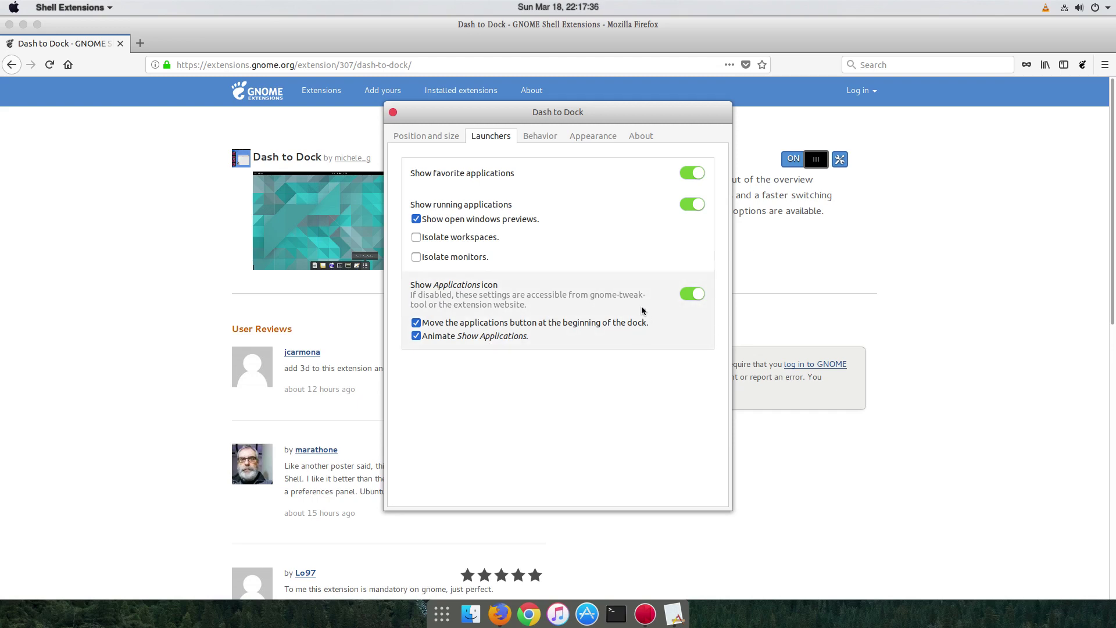
{"action": "left_click", "coordinate": [592, 137]}
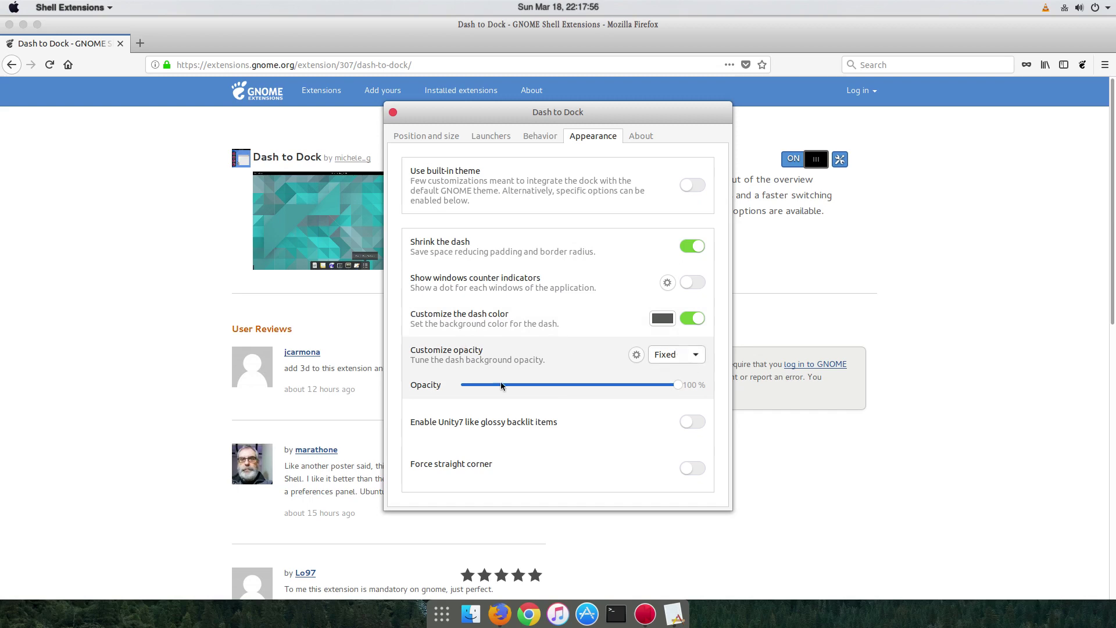
{"action": "left_click", "coordinate": [669, 353]}
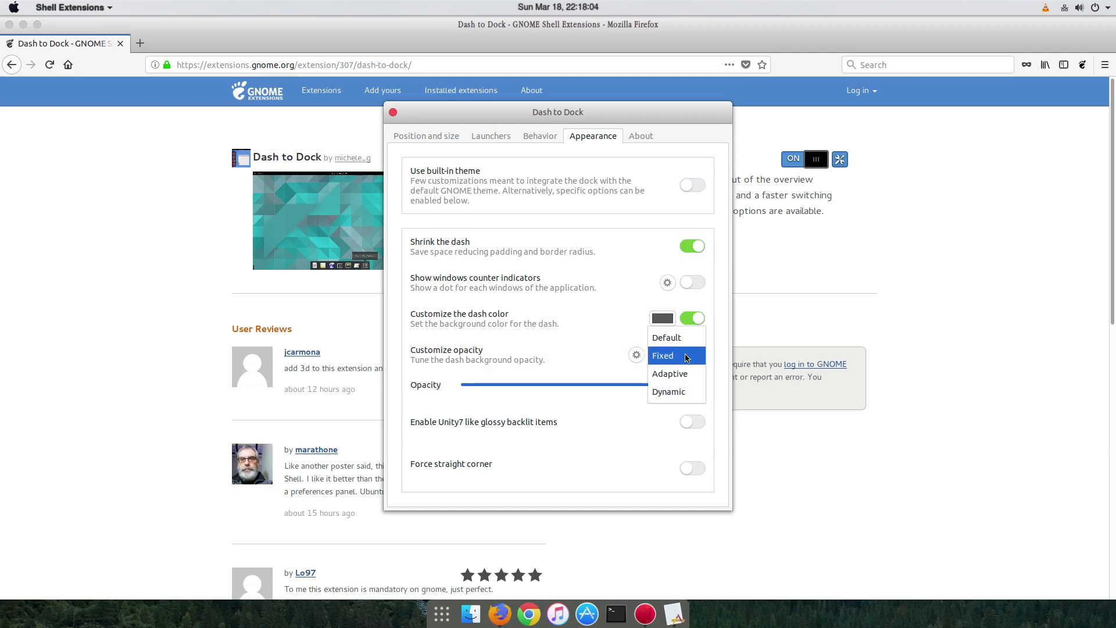
{"action": "left_click", "coordinate": [687, 358]}
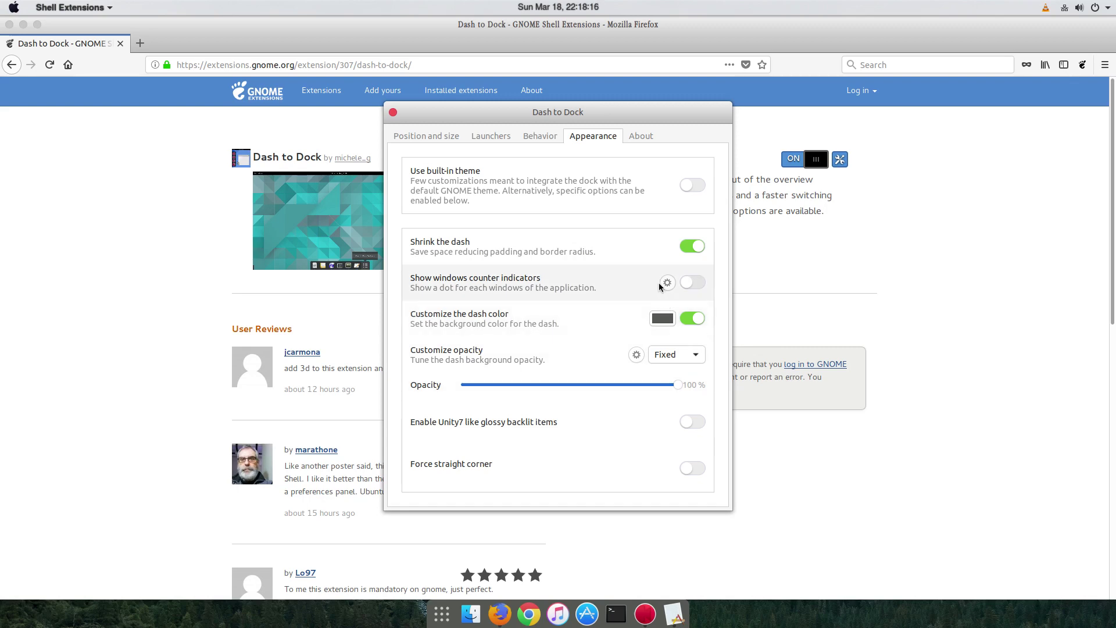
- Pick a grey dash background colour in Pick a Color, then close Dash to Dock Settings
{"action": "left_click", "coordinate": [664, 319]}
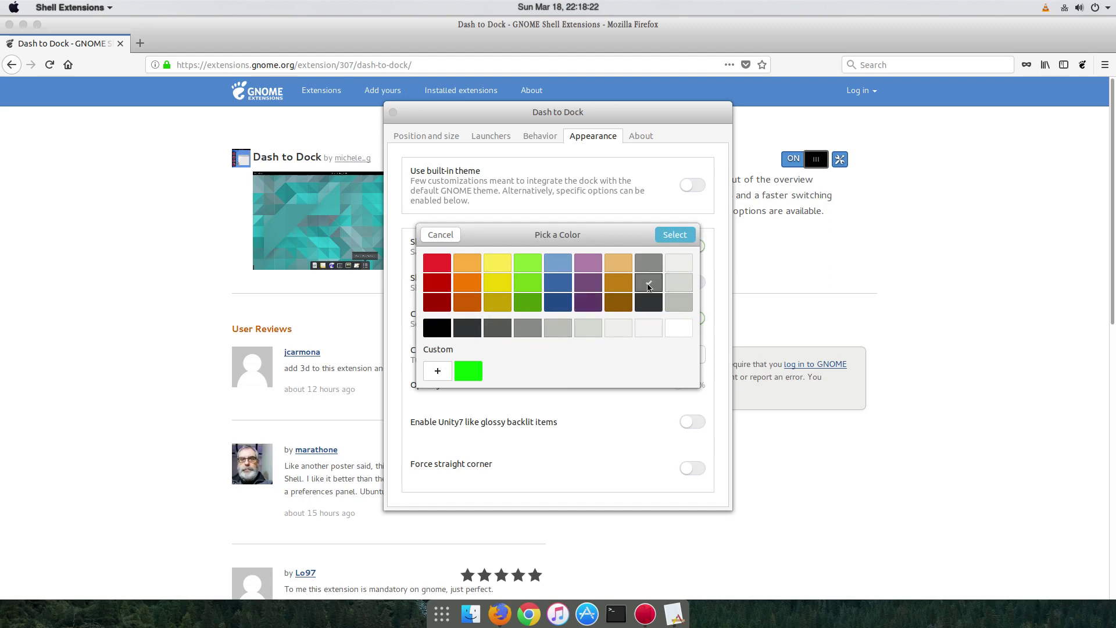
{"action": "left_click", "coordinate": [501, 330]}
{"action": "left_click", "coordinate": [690, 231]}
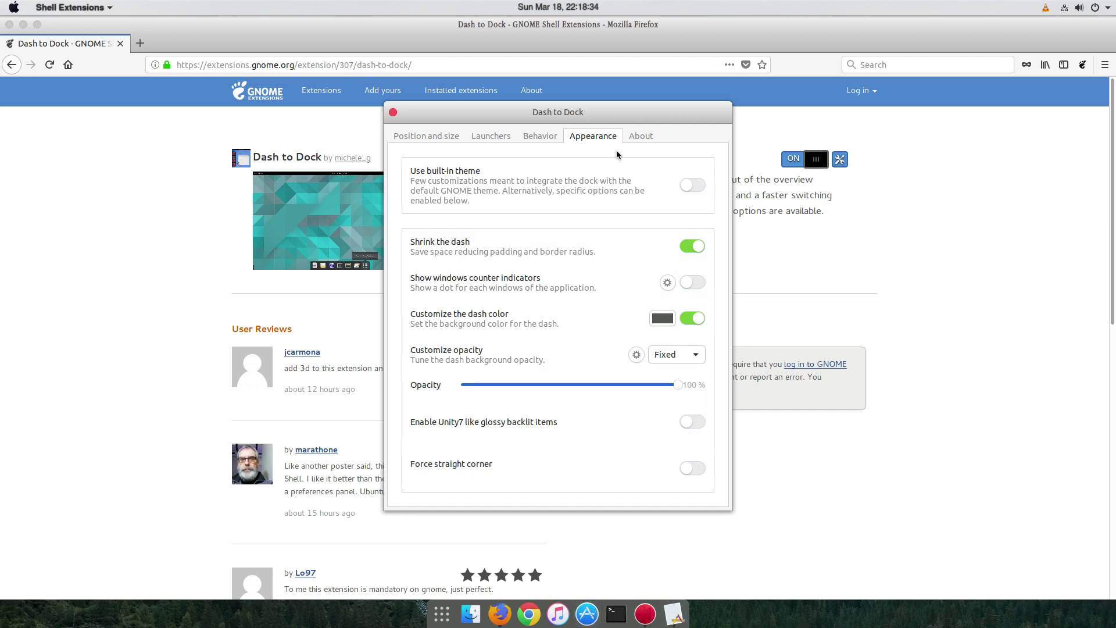
{"action": "left_click", "coordinate": [393, 112]}
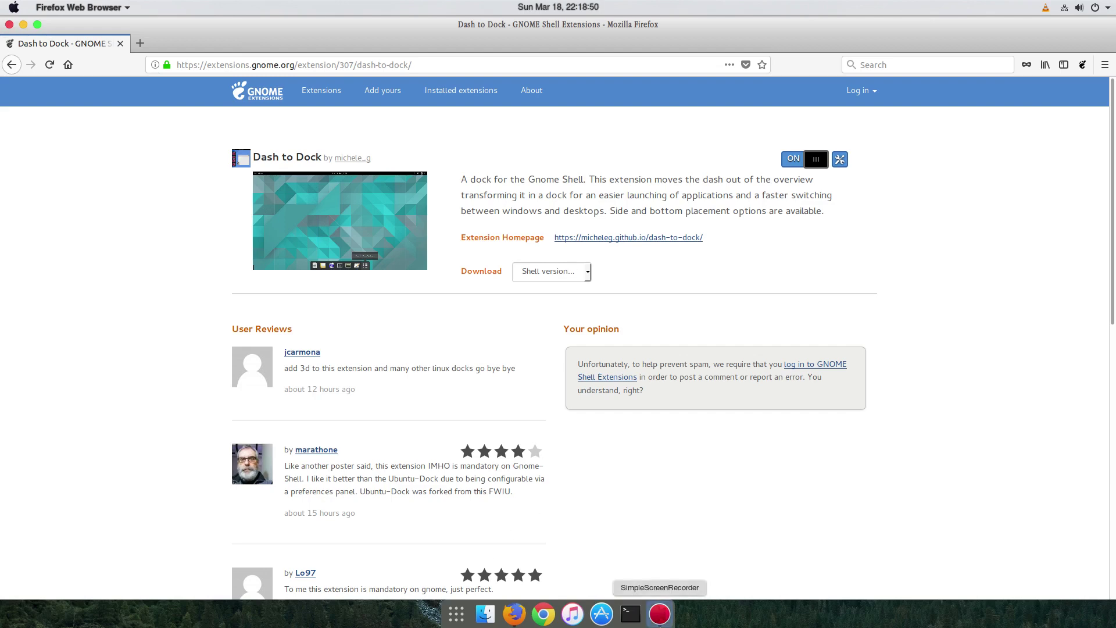
- Launch Tweaks via 'twe' and browse Top Bar, Startup Applications, Keyboard & Mouse and Windows
{"action": "left_click", "coordinate": [660, 617]}
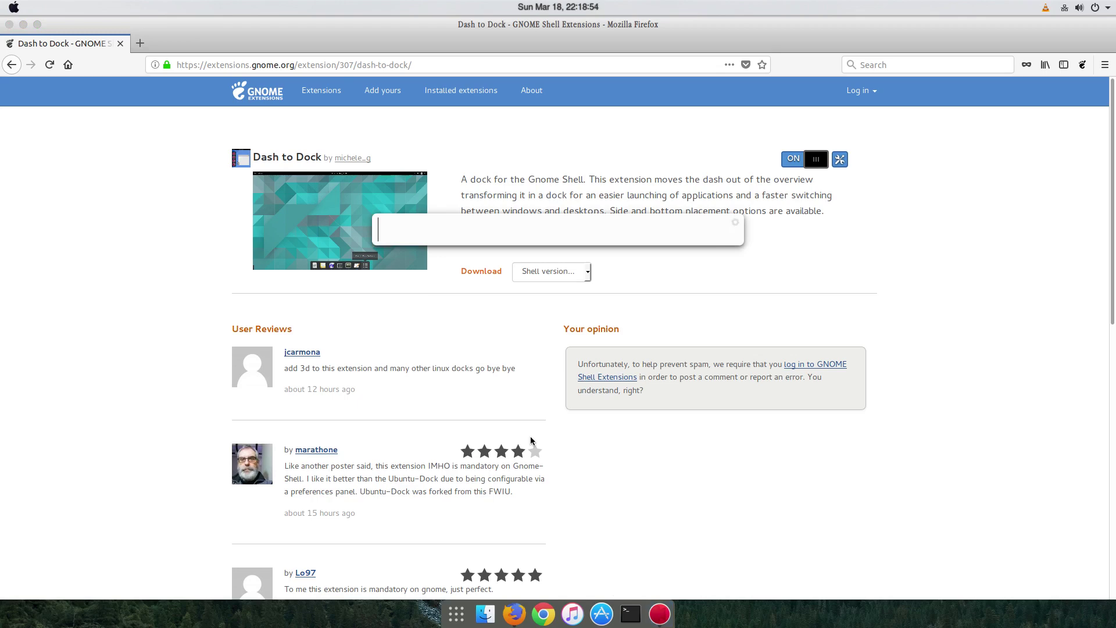
{"action": "type", "text": "twe"}
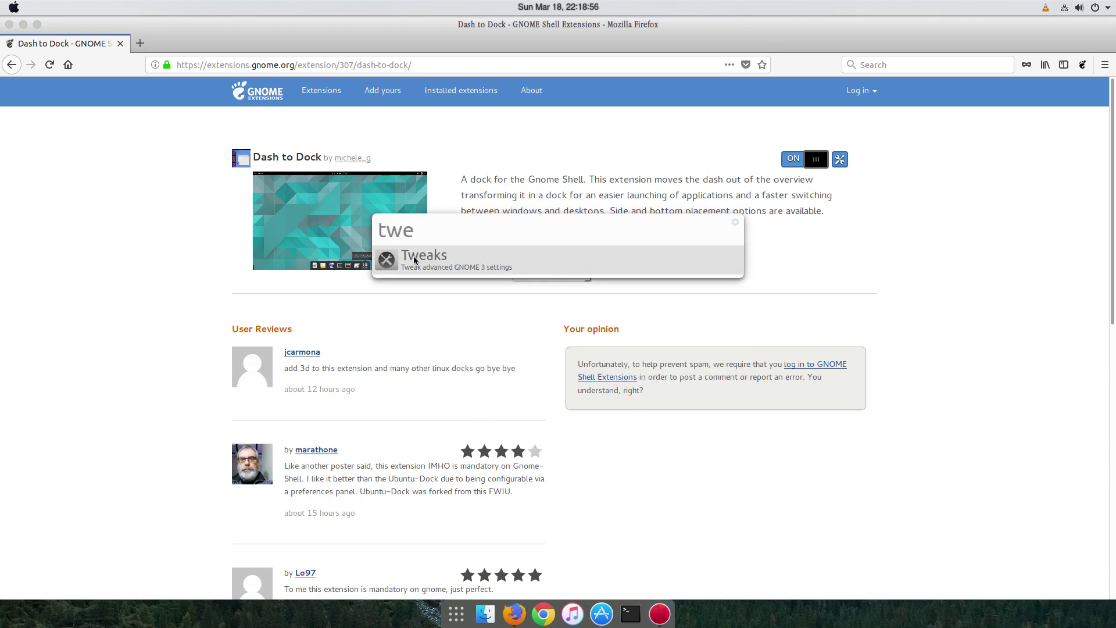
{"action": "key", "text": "Return"}
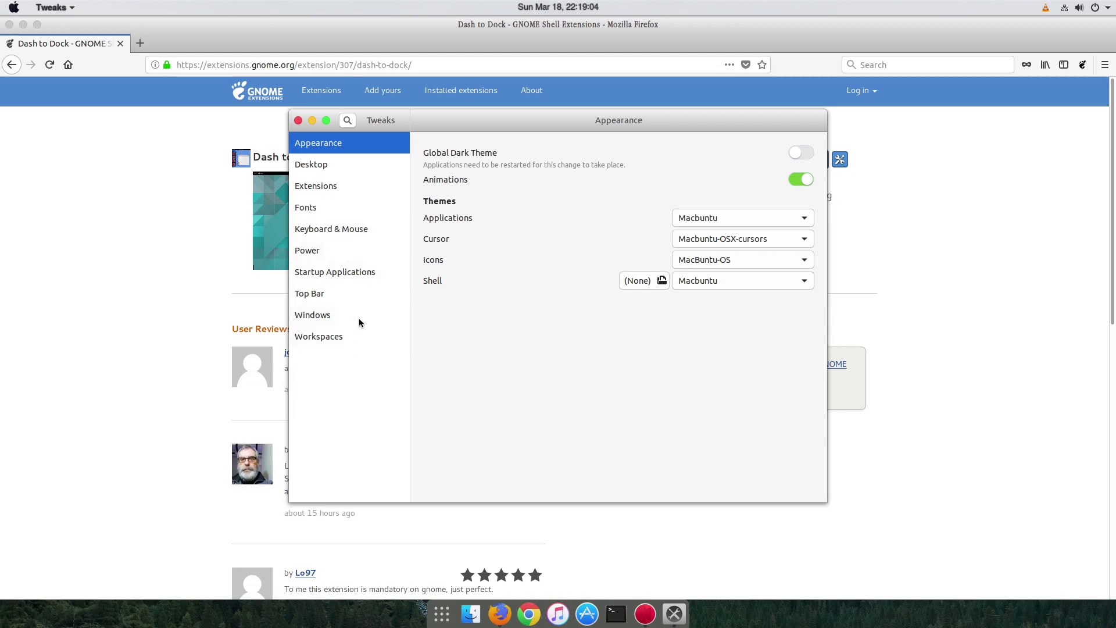
{"action": "left_click", "coordinate": [364, 290]}
{"action": "left_click", "coordinate": [366, 273]}
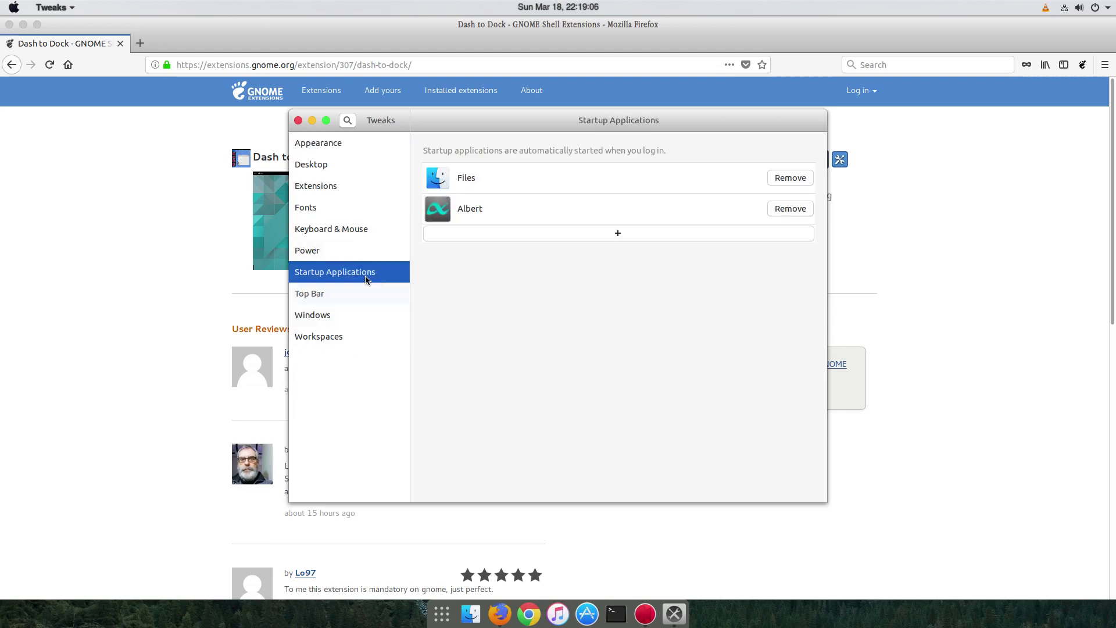
{"action": "left_click", "coordinate": [364, 236]}
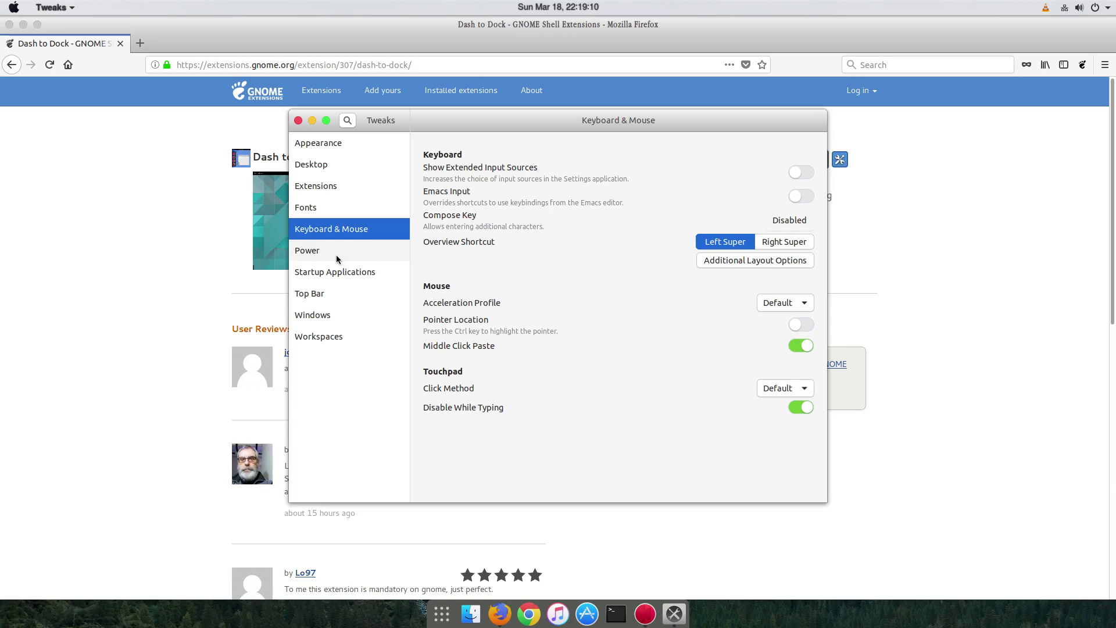
{"action": "left_click", "coordinate": [375, 317]}
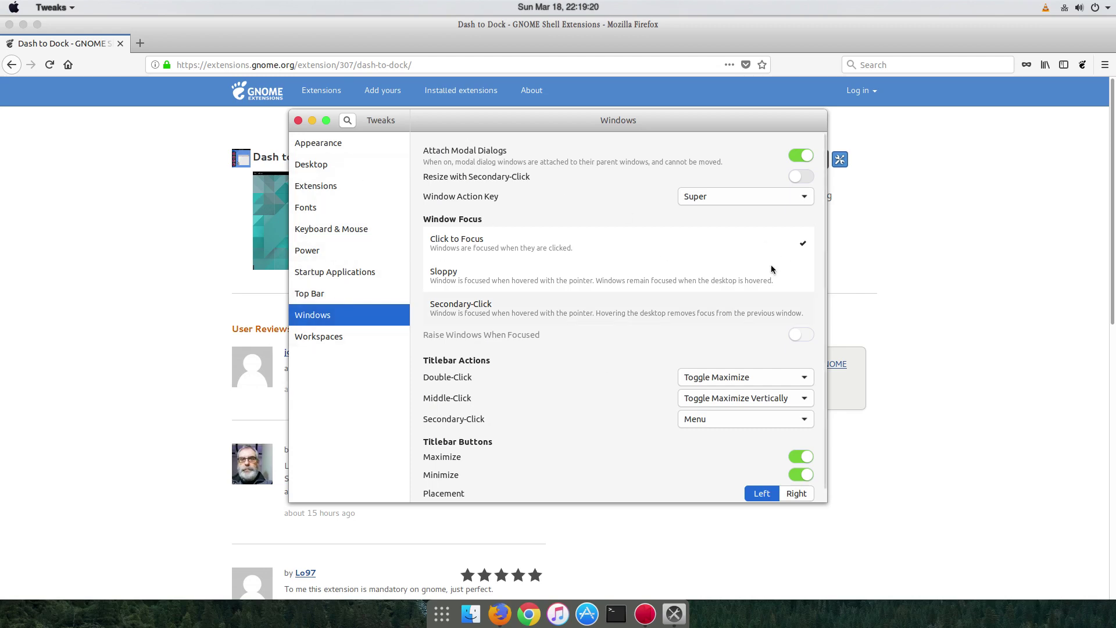
- Set titlebar button placement to Right, then back to Left, and close Tweaks
{"action": "scroll", "coordinate": [631, 304], "scroll_direction": "down", "scroll_amount": 1}
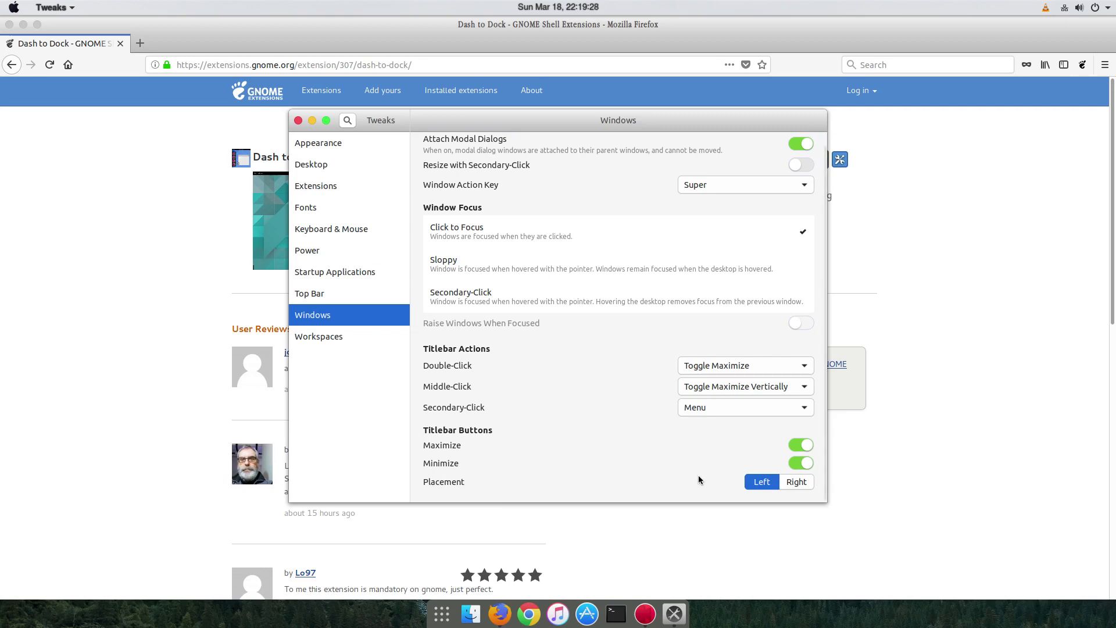
{"action": "left_click", "coordinate": [798, 482]}
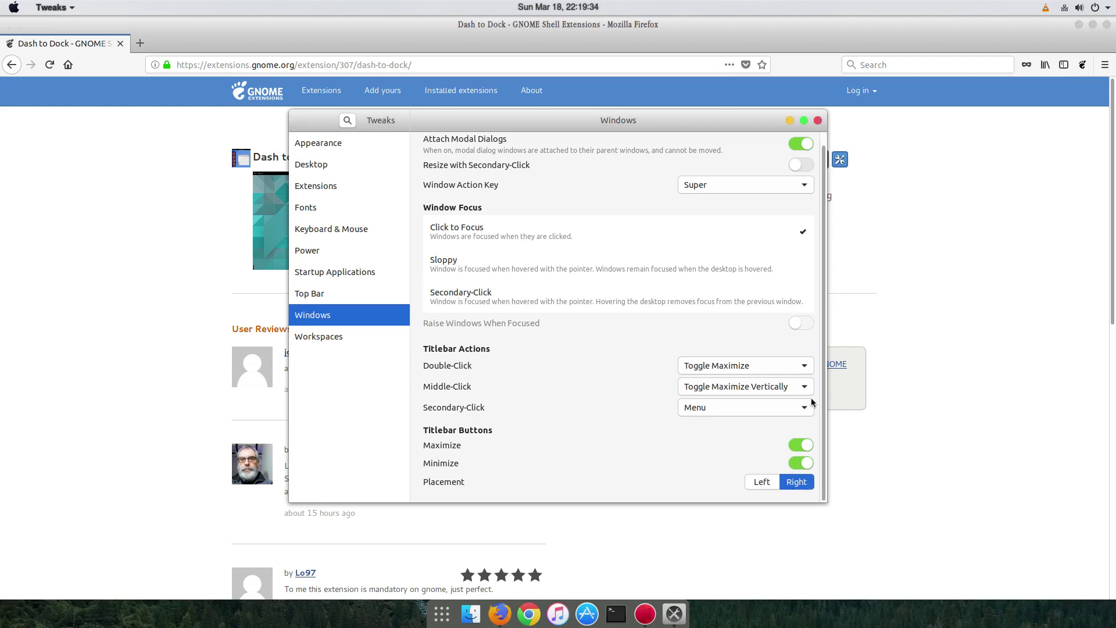
{"action": "left_click", "coordinate": [770, 484]}
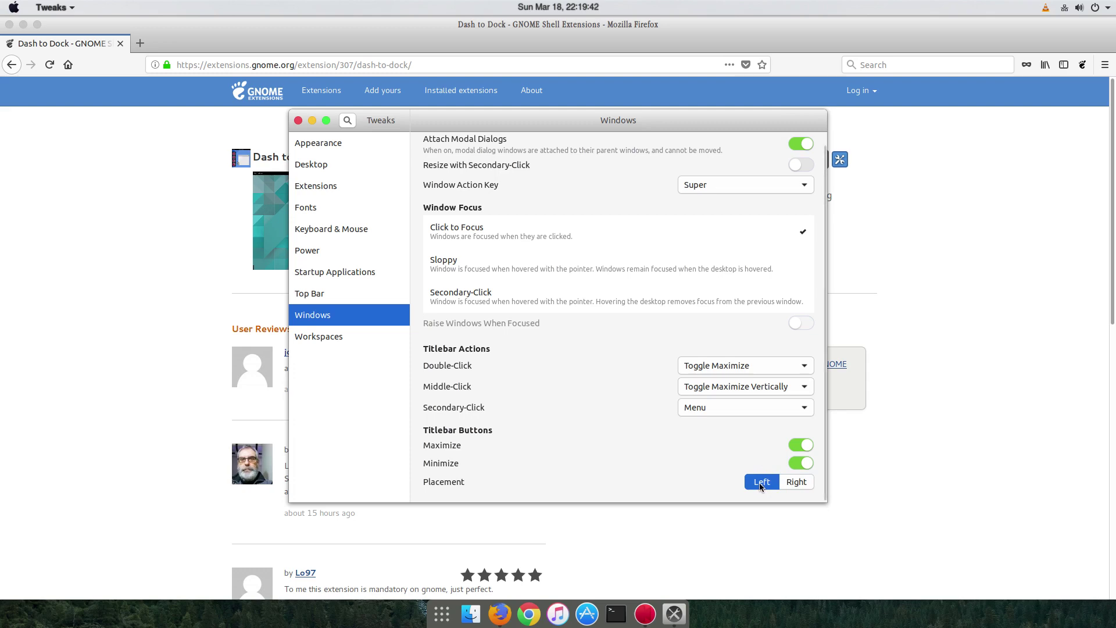
{"action": "left_click", "coordinate": [299, 121]}
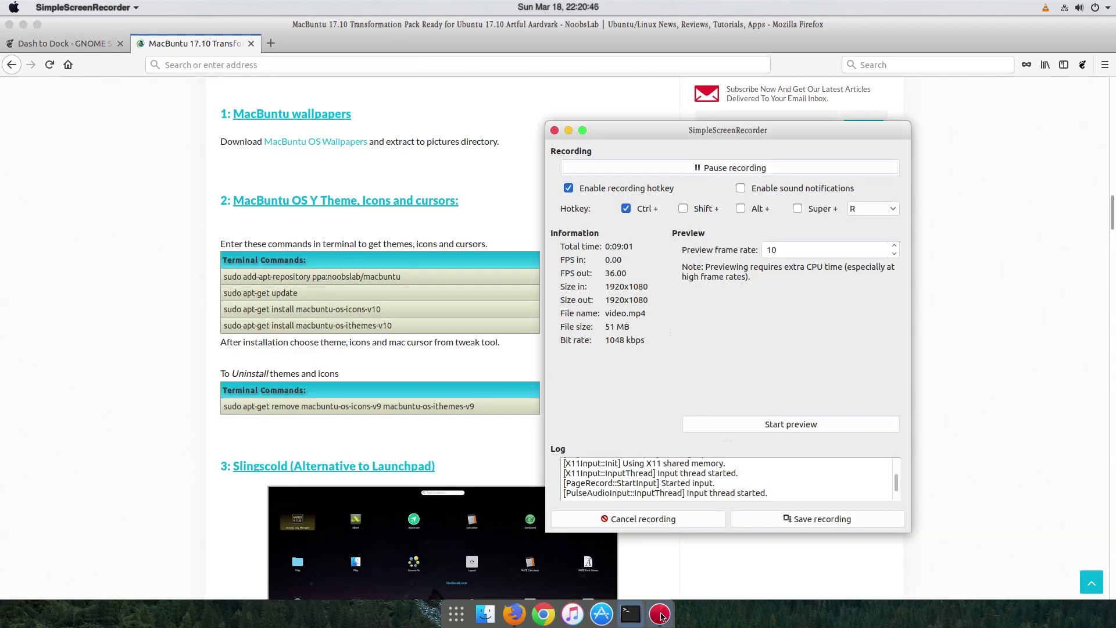
- Hide the screen recorder, then scroll the NoobsLab article down to the Albert section and back up
{"action": "left_click", "coordinate": [569, 131]}
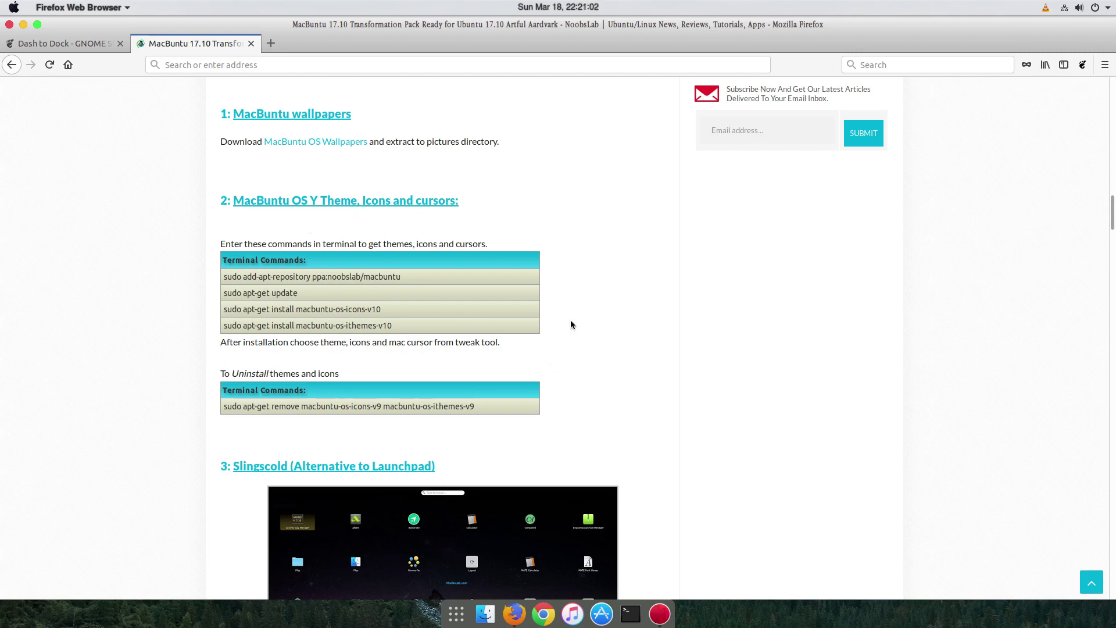
{"action": "scroll", "coordinate": [571, 325], "scroll_direction": "down", "scroll_amount": 5}
{"action": "scroll", "coordinate": [571, 324], "scroll_direction": "down", "scroll_amount": 10}
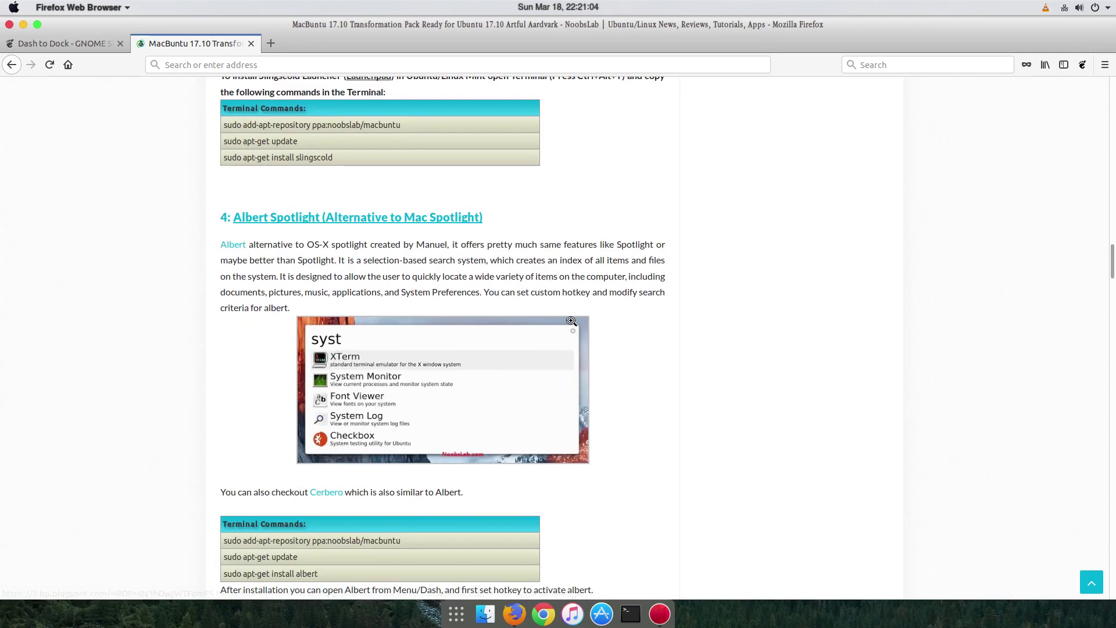
{"action": "scroll", "coordinate": [571, 322], "scroll_direction": "down", "scroll_amount": 1}
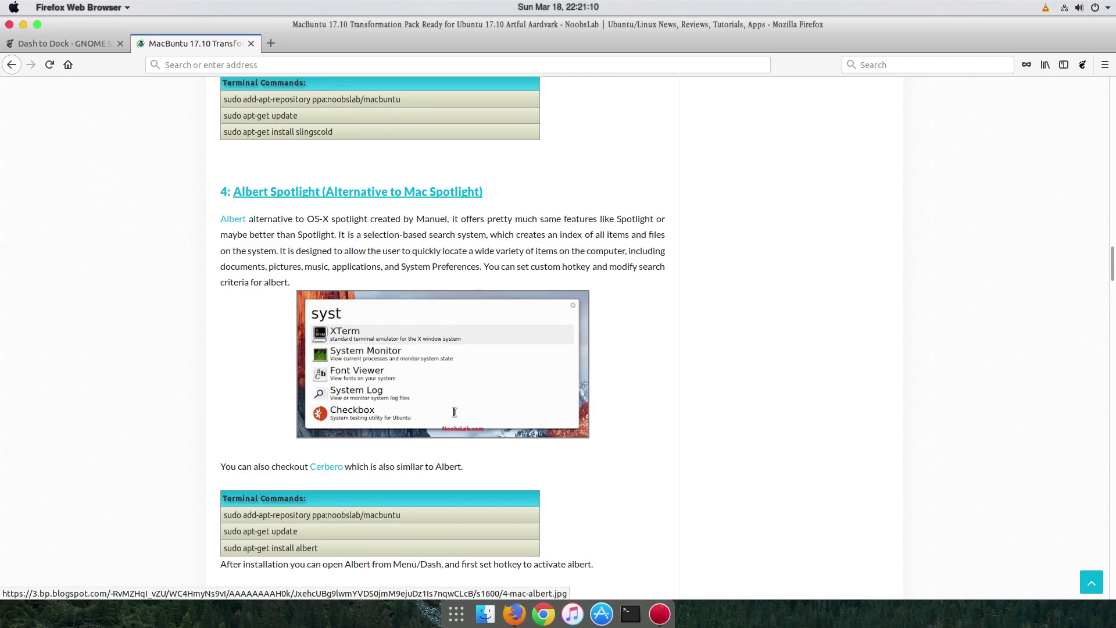
{"action": "scroll", "coordinate": [453, 414], "scroll_direction": "up", "scroll_amount": 5}
{"action": "scroll", "coordinate": [453, 412], "scroll_direction": "up", "scroll_amount": 15}
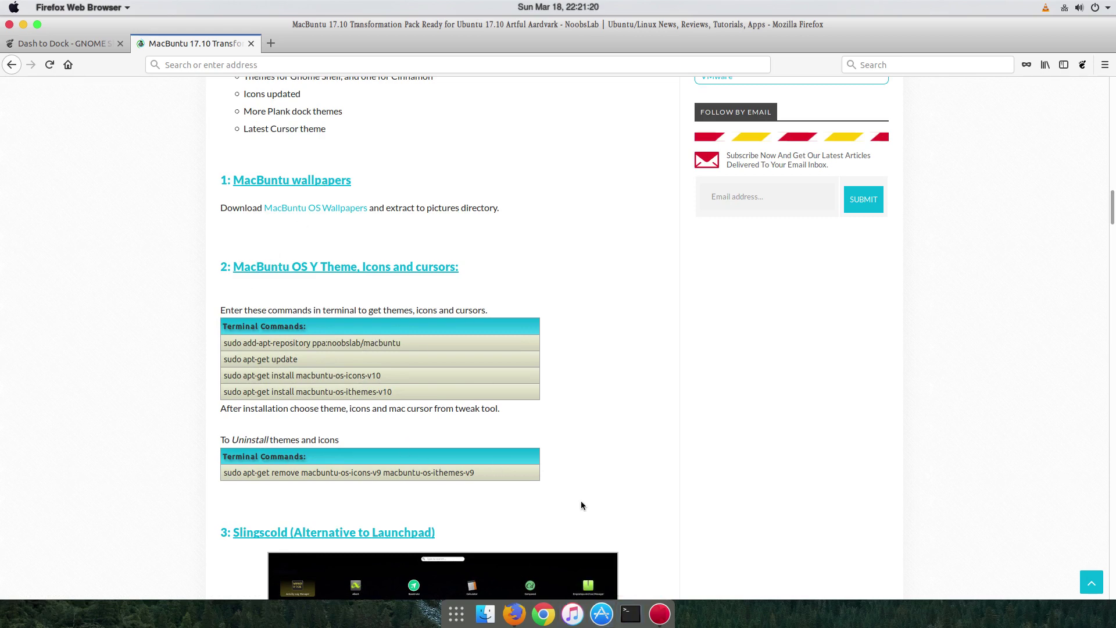
- Close the MacBuntu article tab, minimize Firefox and launch GNOME Tweaks by searching 'twea'
{"action": "left_click", "coordinate": [250, 43]}
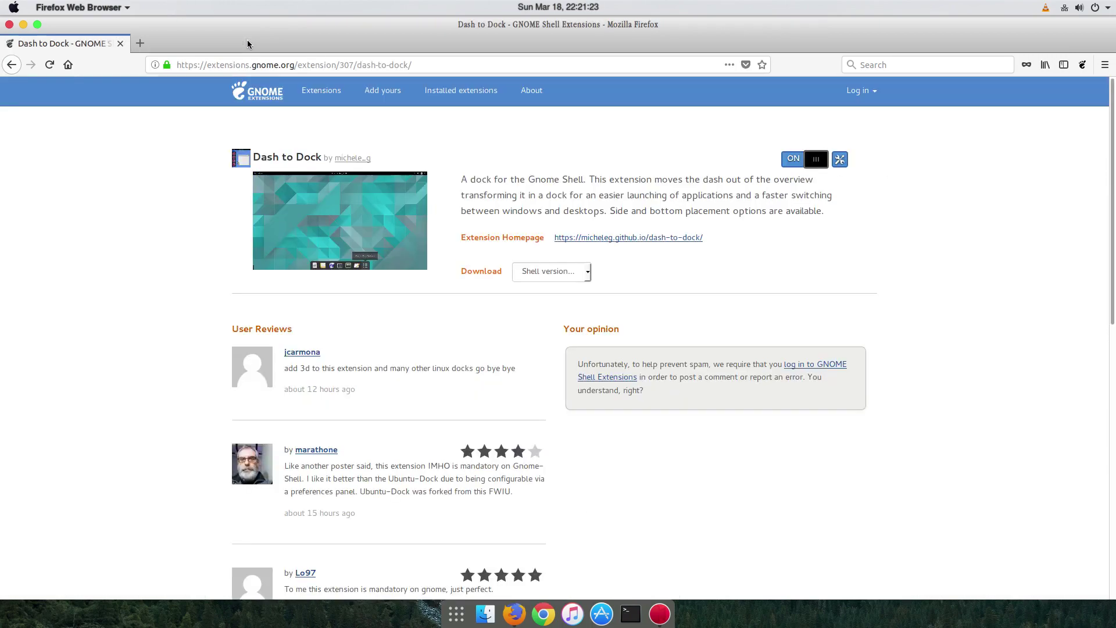
{"action": "left_click", "coordinate": [23, 25]}
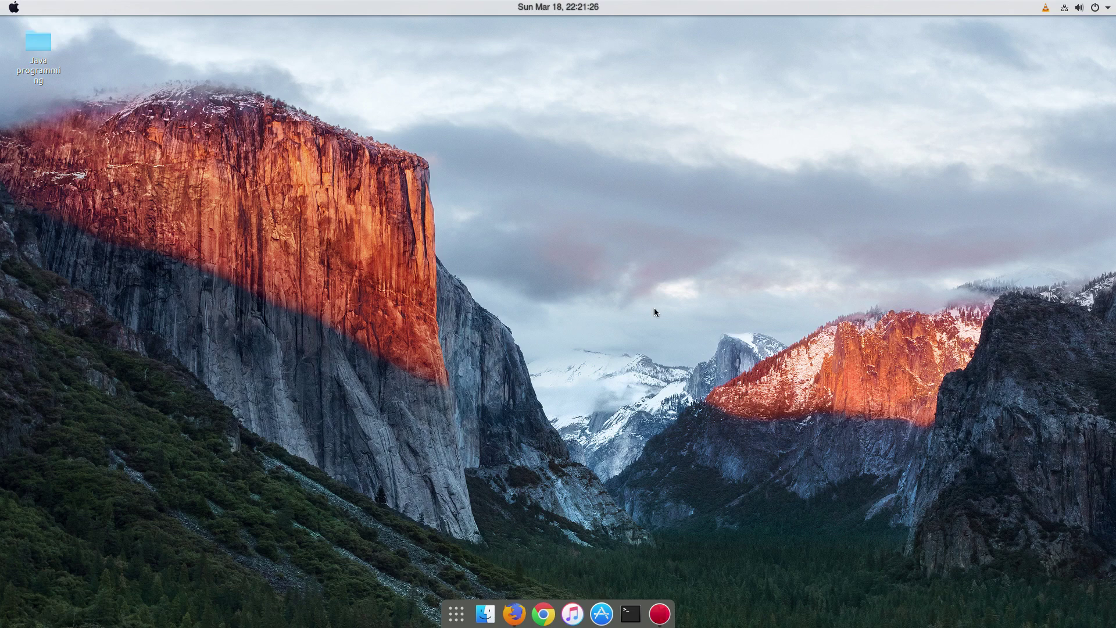
{"action": "key", "text": "ctrl+space"}
{"action": "type", "text": "twea"}
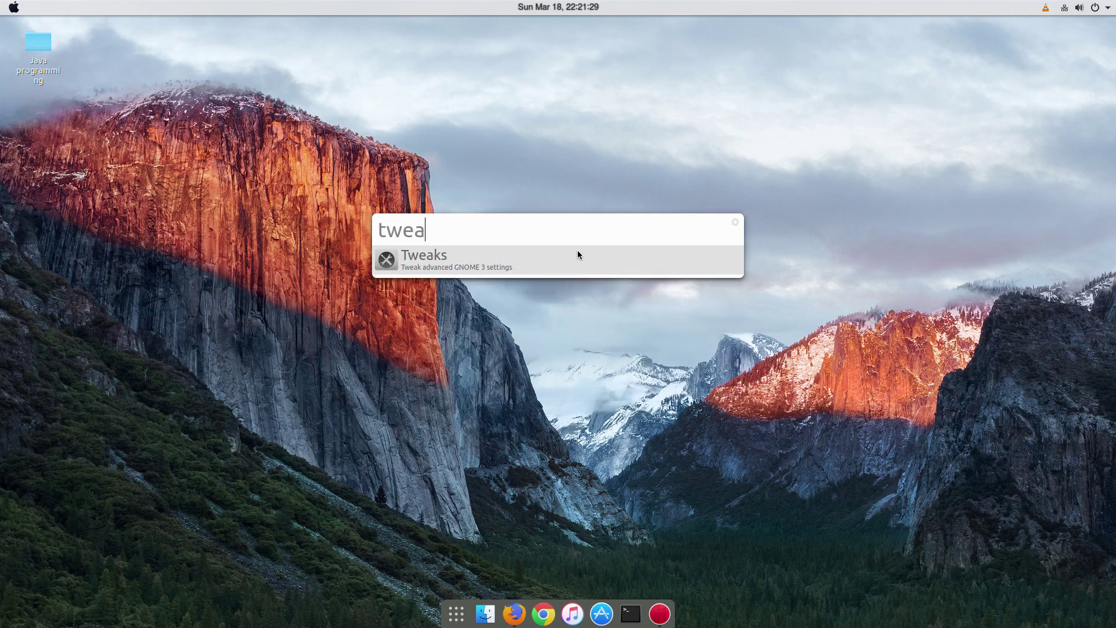
{"action": "key", "text": "Return"}
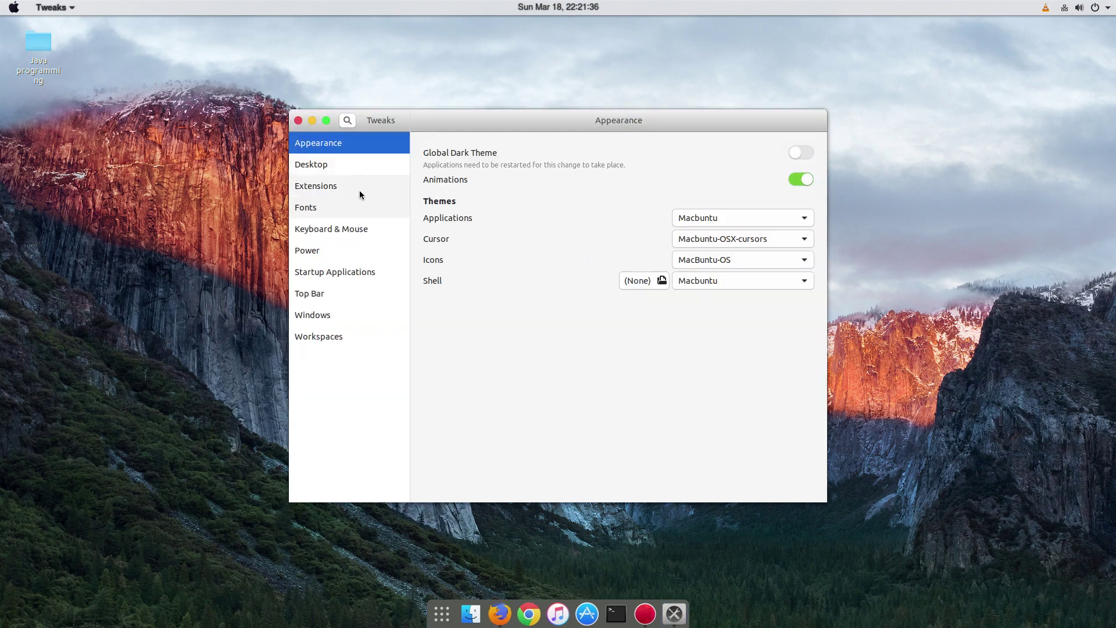
{"action": "left_click", "coordinate": [374, 167]}
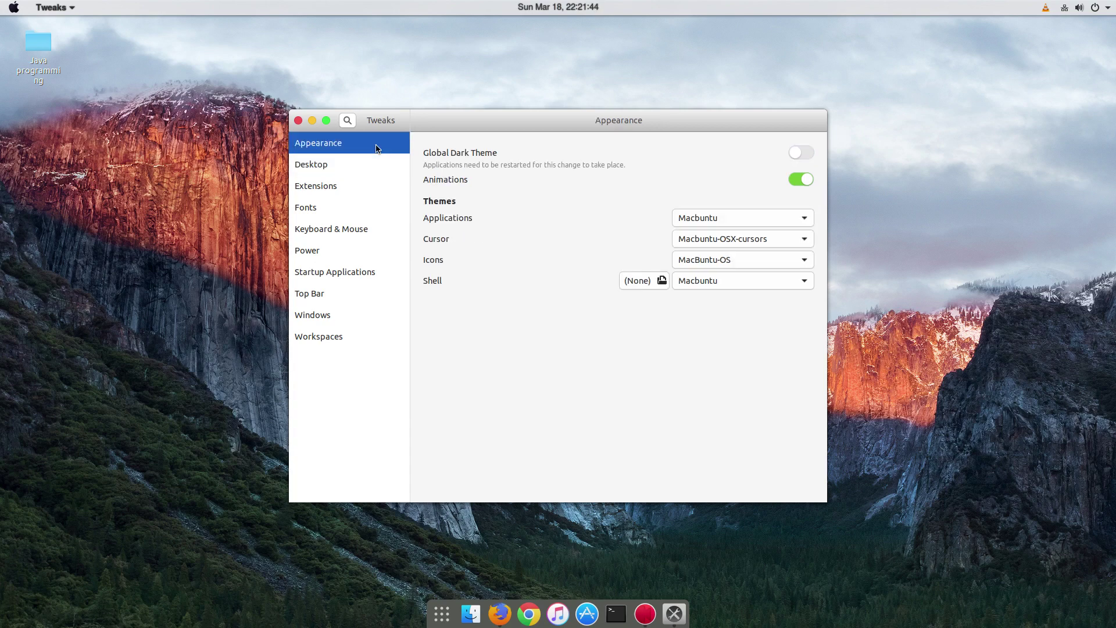
- Keep Macbuntu as the application theme and Macbuntu-OSX-cursors as the cursor theme
{"action": "left_click", "coordinate": [707, 220]}
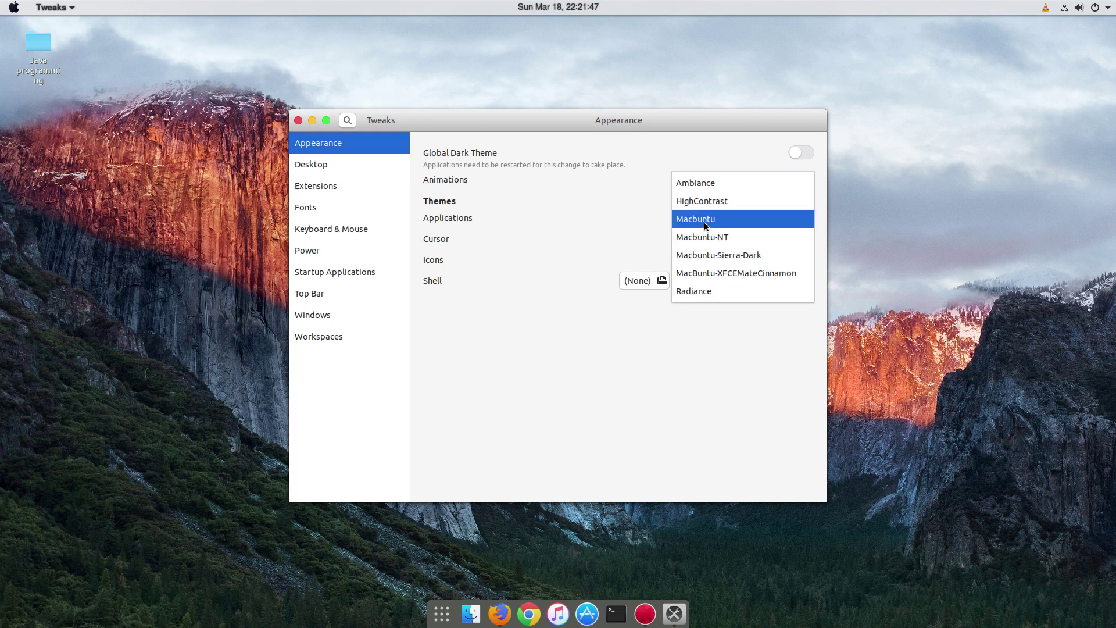
{"action": "left_click", "coordinate": [740, 222]}
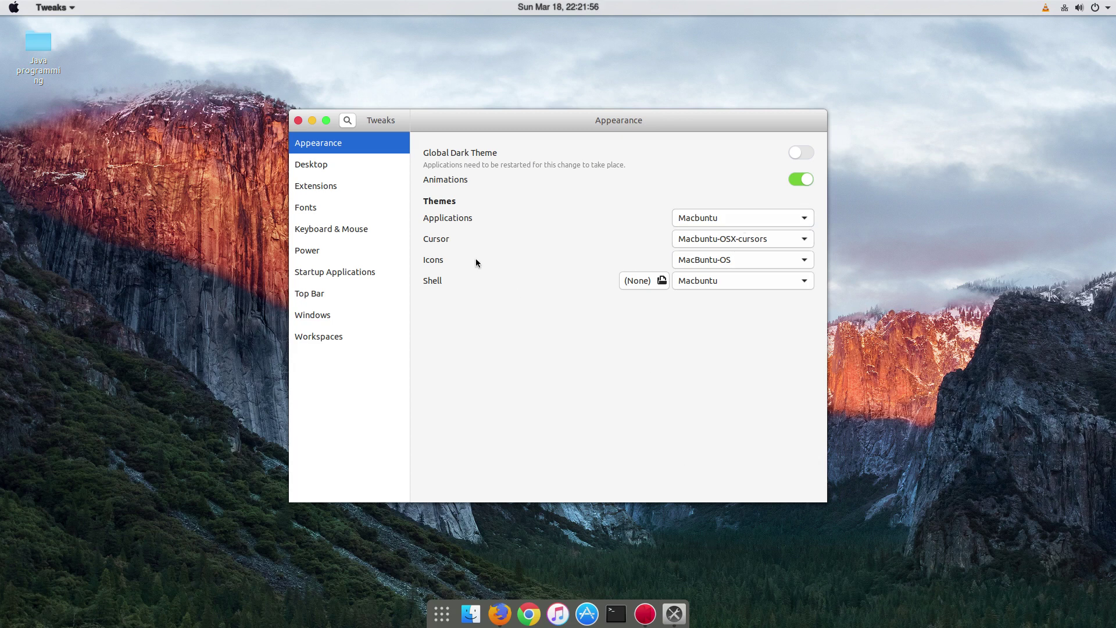
{"action": "left_click", "coordinate": [703, 240]}
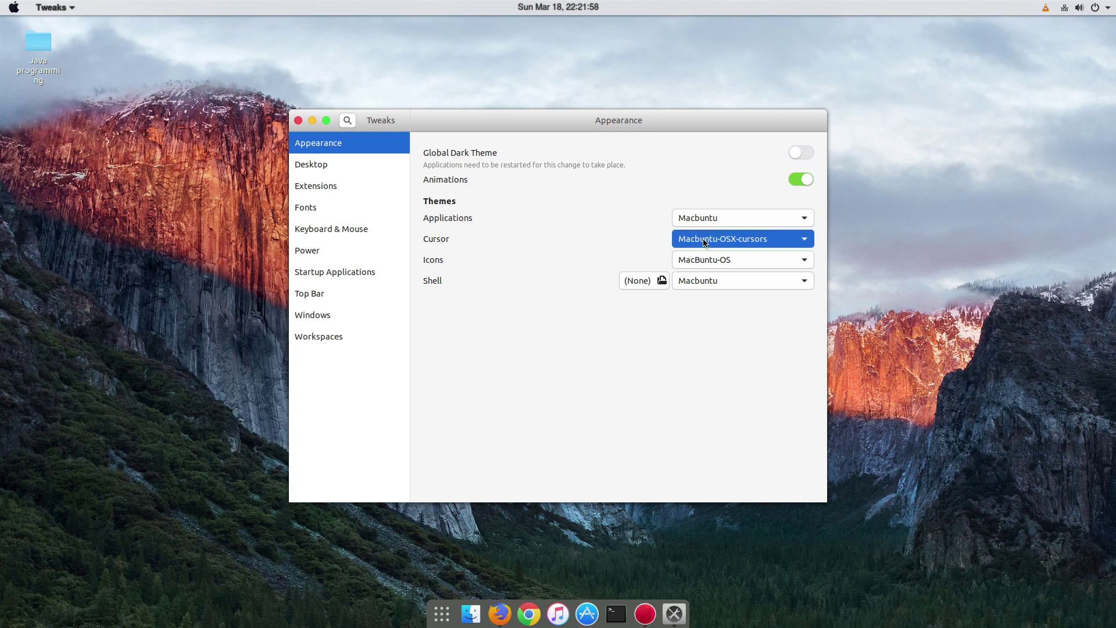
{"action": "left_click", "coordinate": [798, 239]}
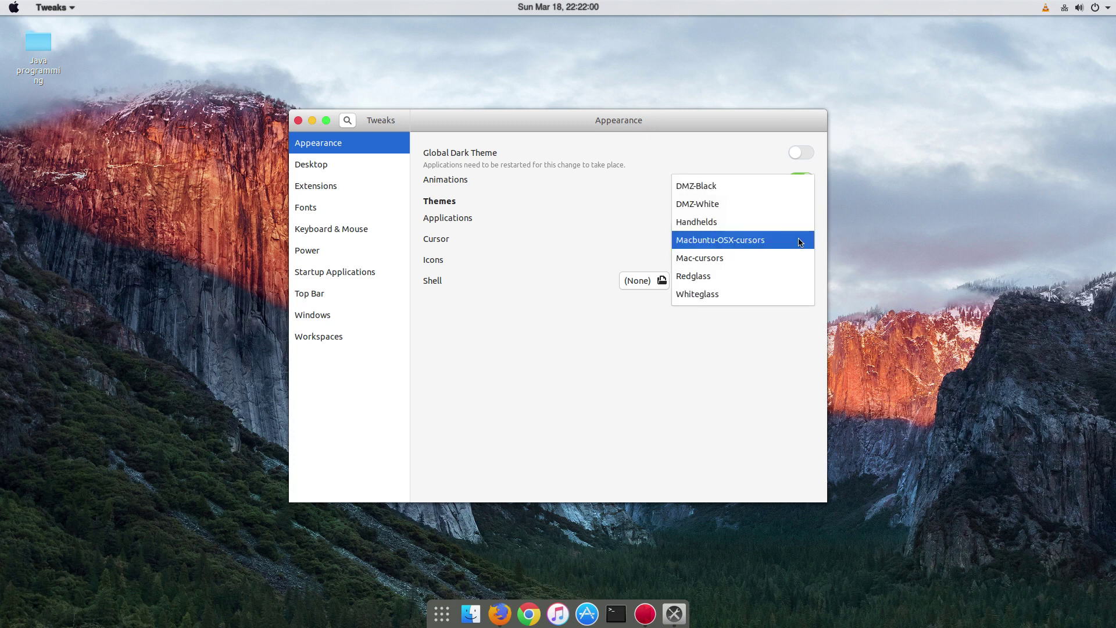
{"action": "left_click", "coordinate": [799, 240]}
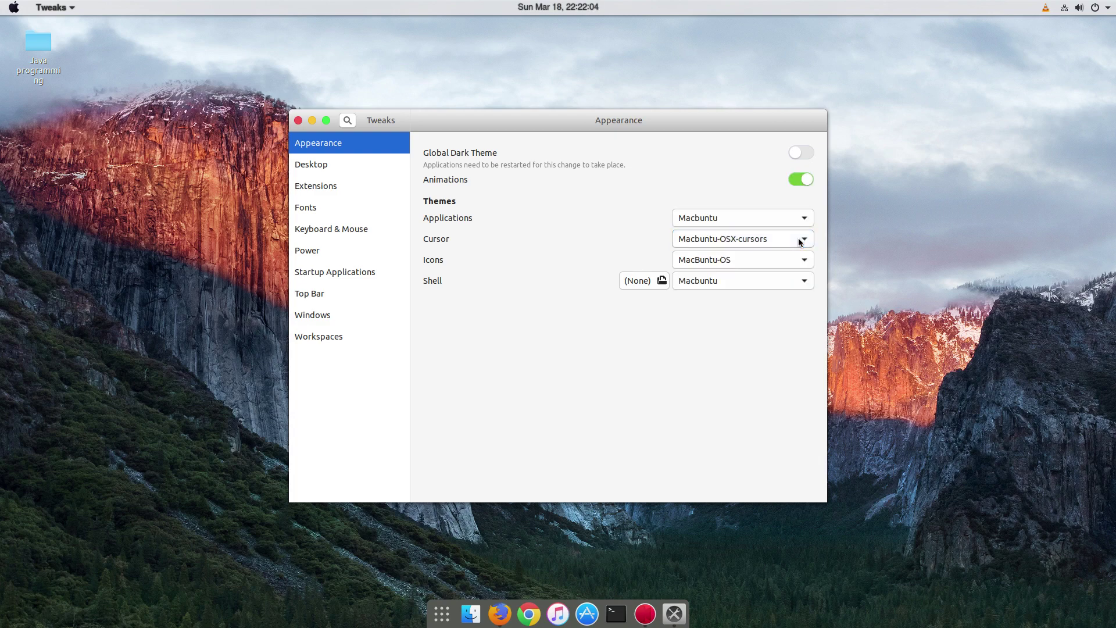
- Reconfirm Macbuntu-OSX-cursors for cursors and keep MacBuntu-OS as the icon theme
{"action": "left_click", "coordinate": [798, 239]}
{"action": "key", "text": "Escape"}
{"action": "scroll", "coordinate": [763, 244], "scroll_direction": "up", "scroll_amount": 1}
{"action": "left_click", "coordinate": [763, 245]}
{"action": "left_click", "coordinate": [772, 226]}
{"action": "left_click", "coordinate": [760, 240]}
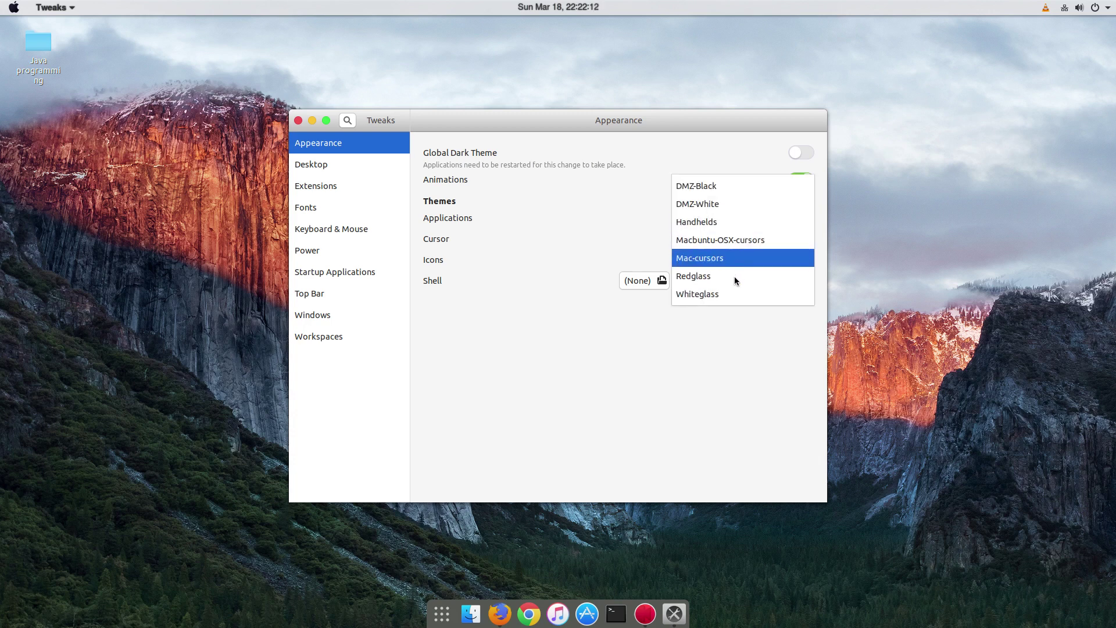
{"action": "left_click", "coordinate": [748, 245]}
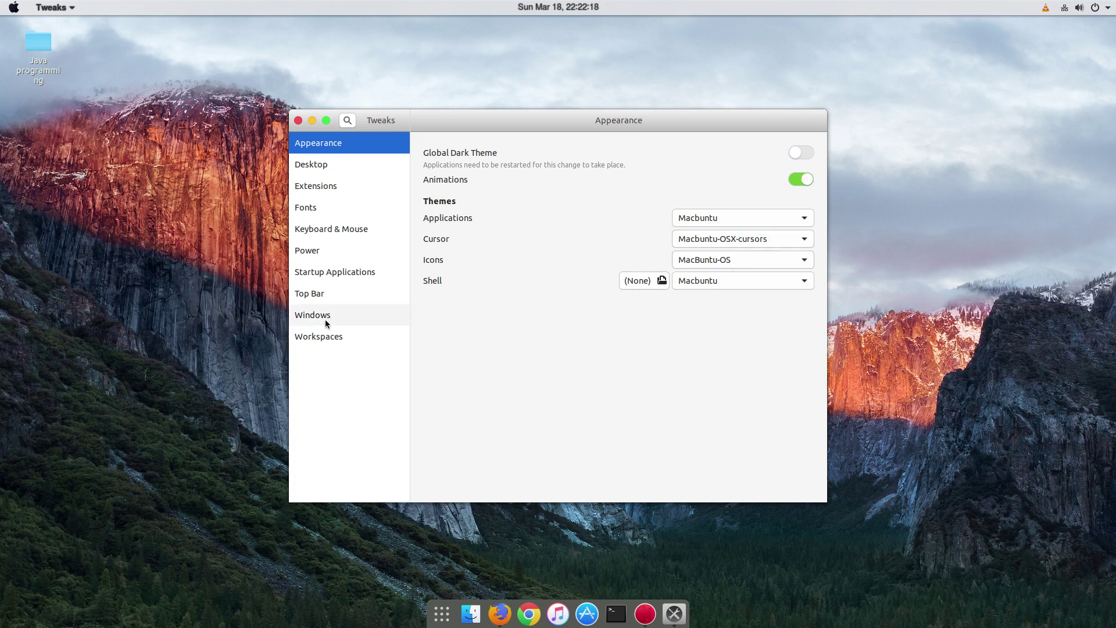
{"action": "left_click", "coordinate": [786, 259]}
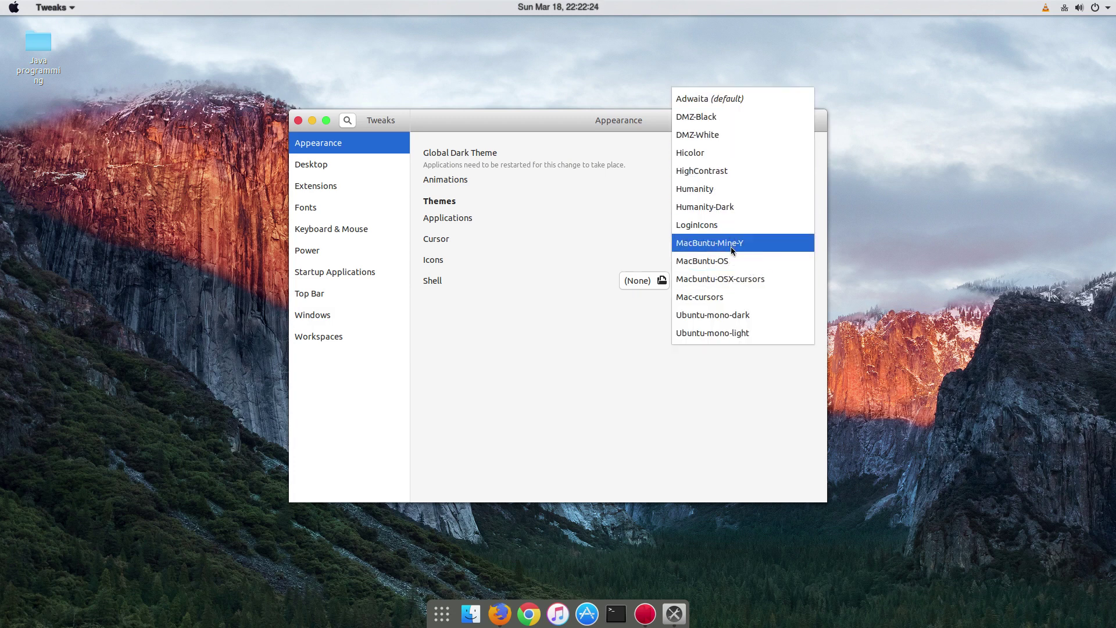
{"action": "left_click", "coordinate": [783, 264]}
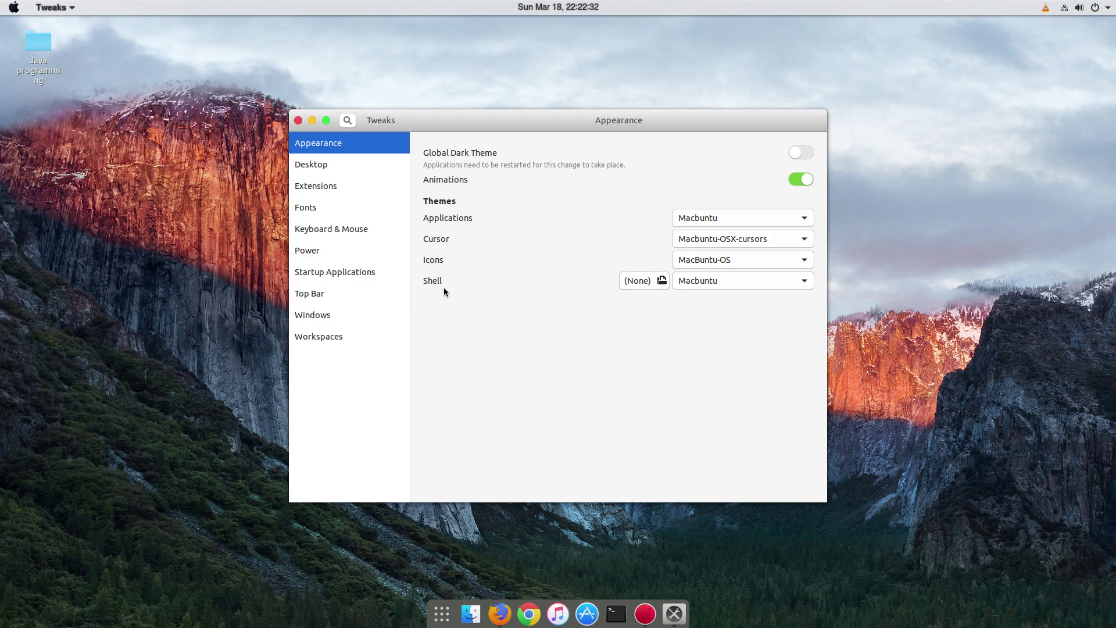
- Change the shell theme from Macbuntu-NT back to Macbuntu, then close Tweaks
{"action": "left_click", "coordinate": [779, 282]}
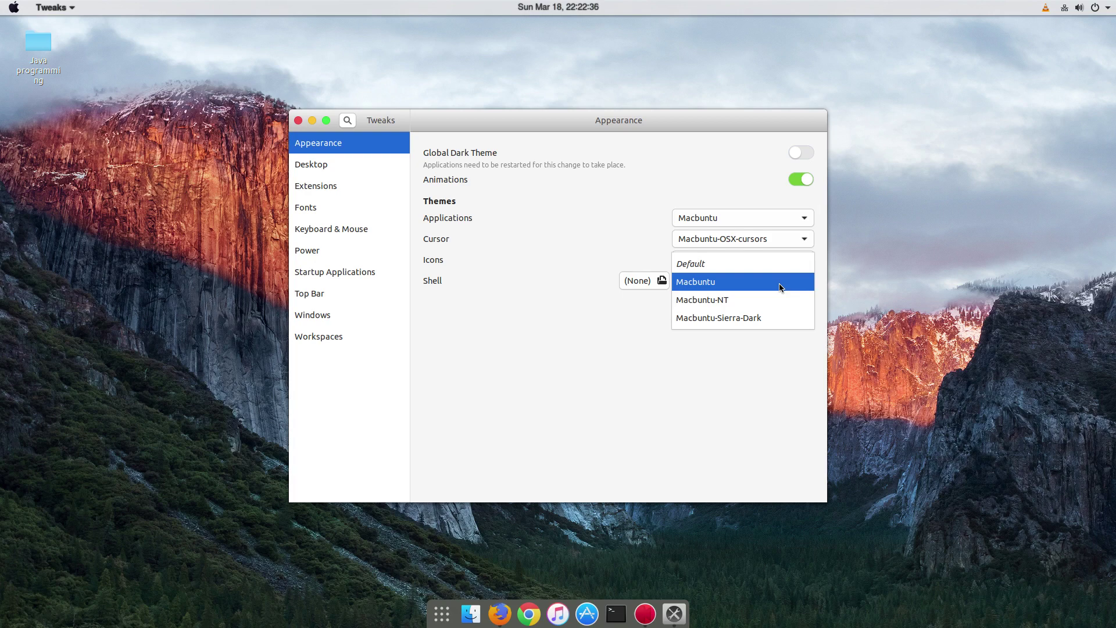
{"action": "left_click", "coordinate": [779, 284]}
{"action": "left_click", "coordinate": [771, 282]}
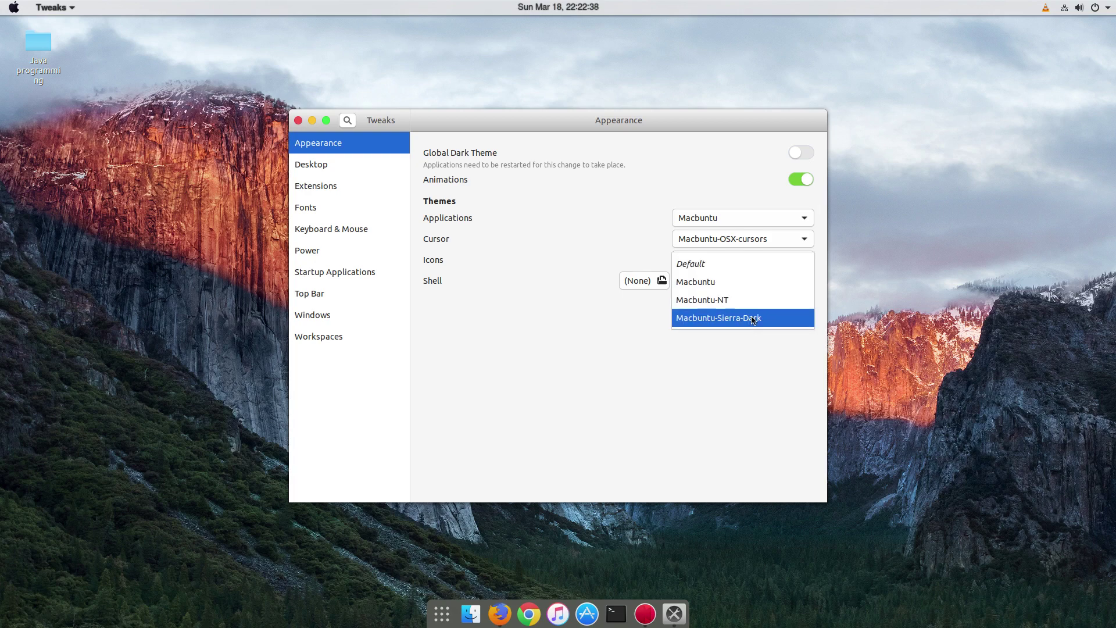
{"action": "left_click", "coordinate": [754, 301]}
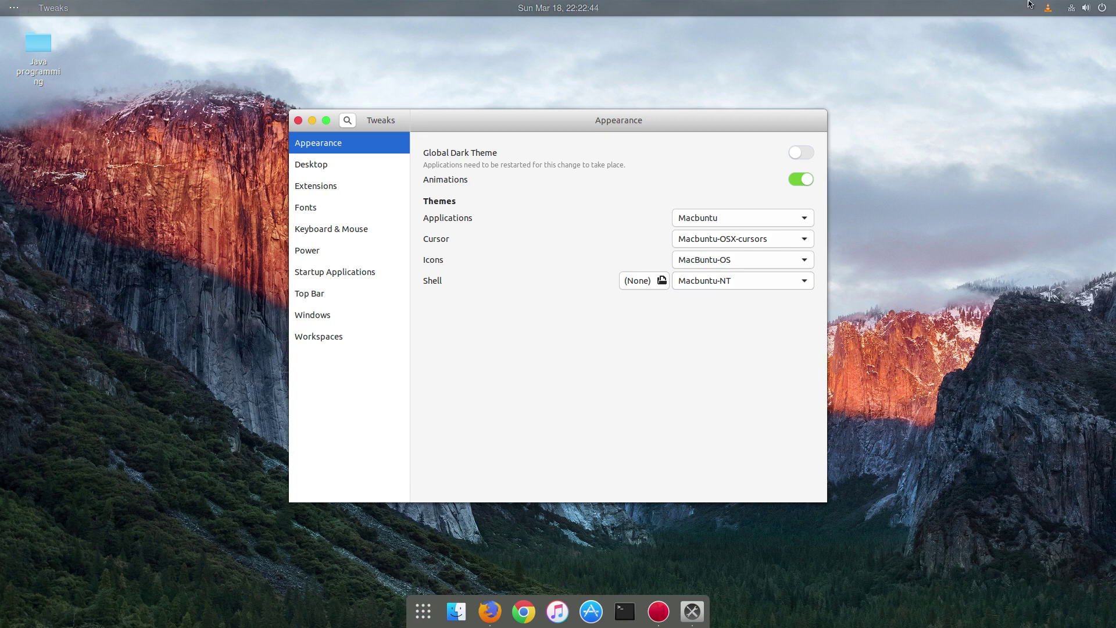
{"action": "left_click", "coordinate": [765, 281]}
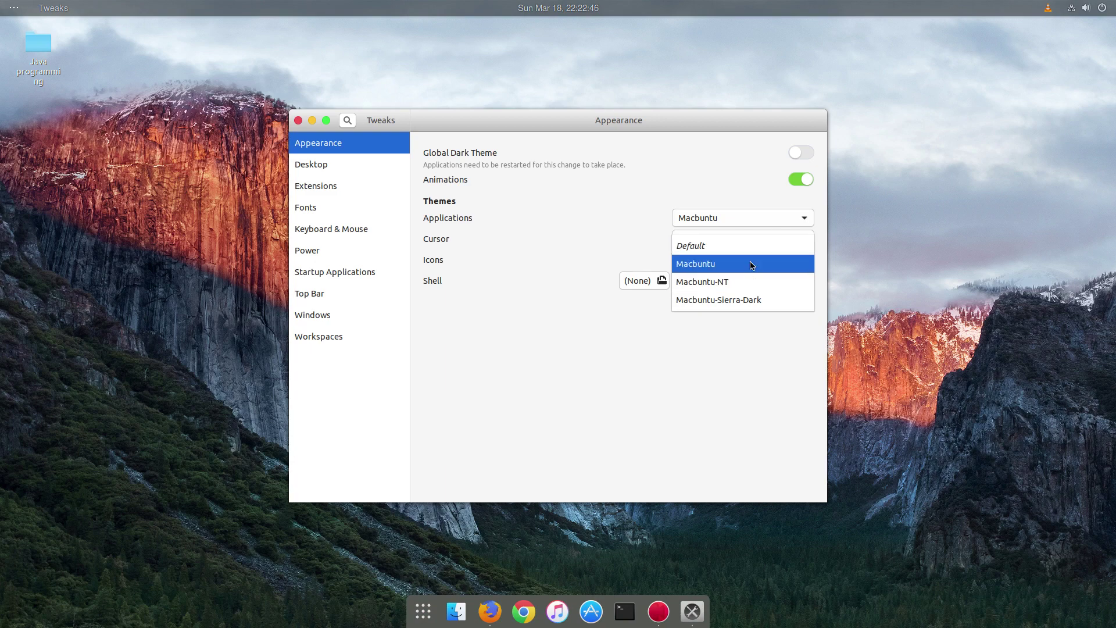
{"action": "left_click", "coordinate": [750, 264]}
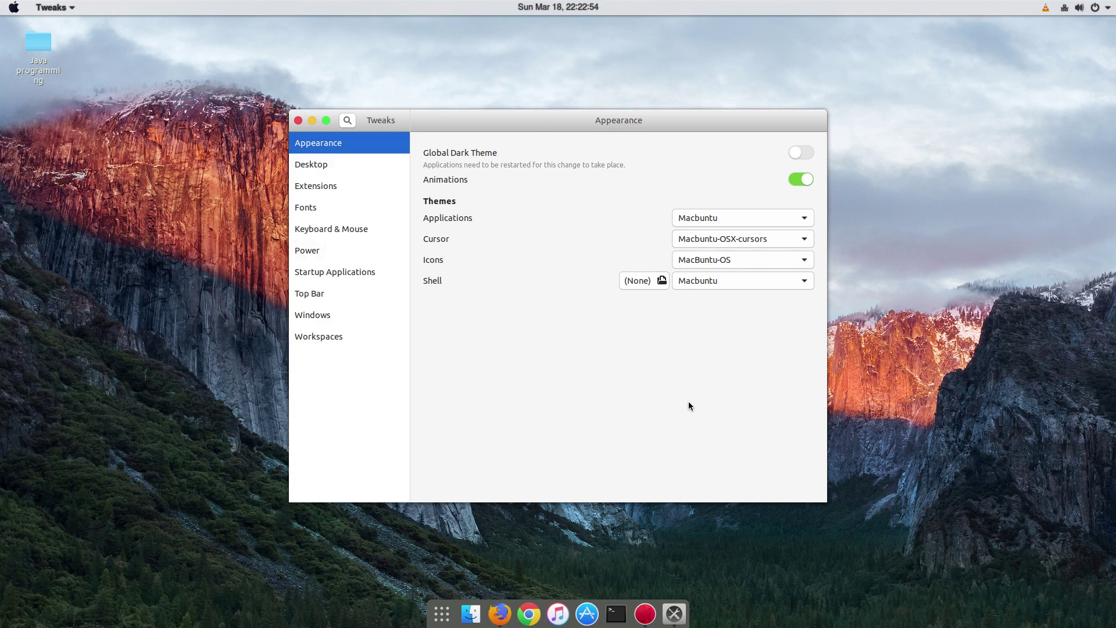
{"action": "left_click", "coordinate": [298, 120]}
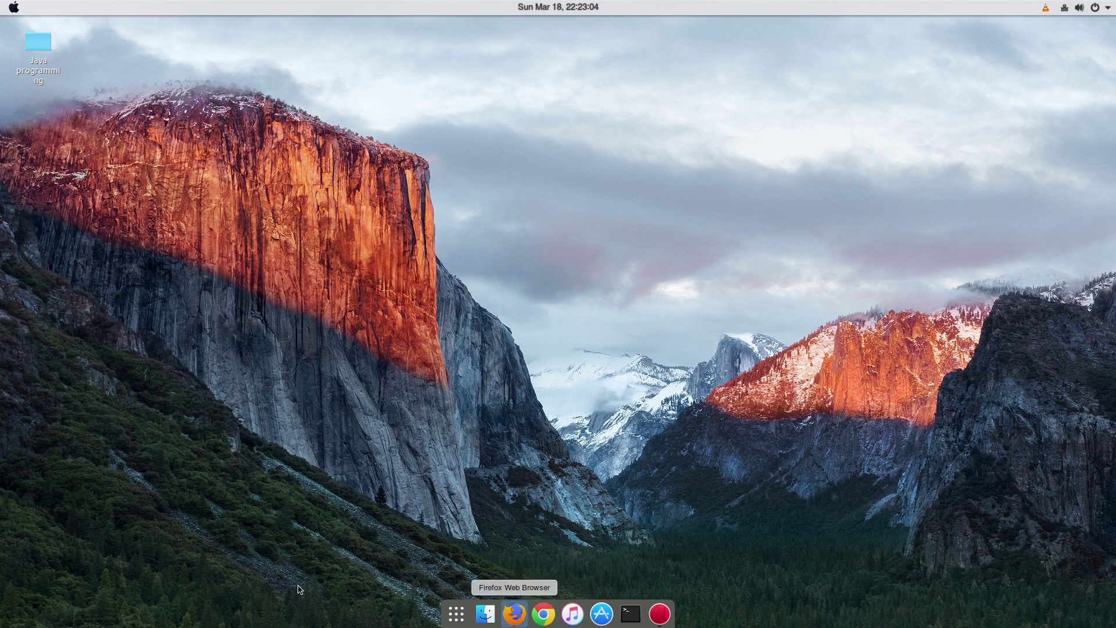
{"action": "left_click", "coordinate": [457, 615]}
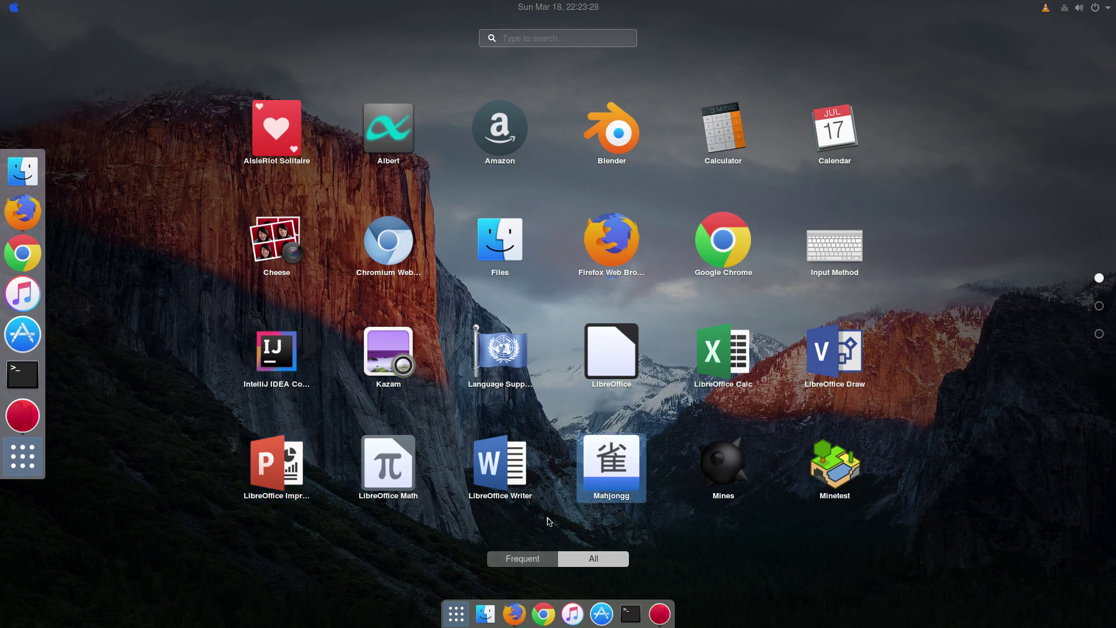
- Start Albert from a launcher search for 'alb' and summon its search bar with Ctrl+Space
{"action": "left_click", "coordinate": [470, 612]}
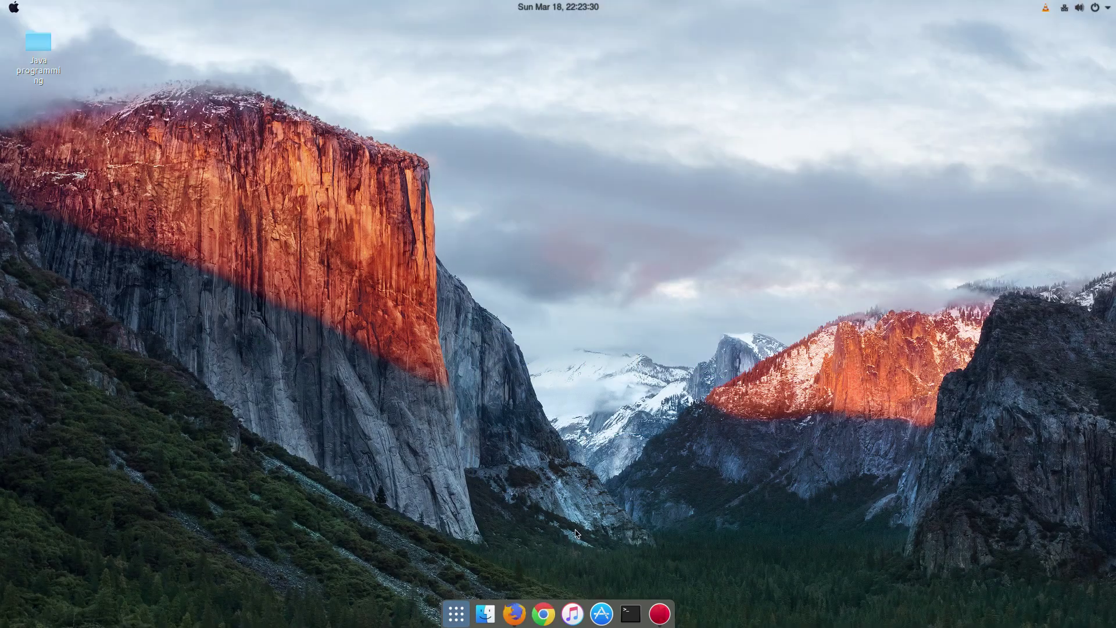
{"action": "key", "text": "ctrl+space"}
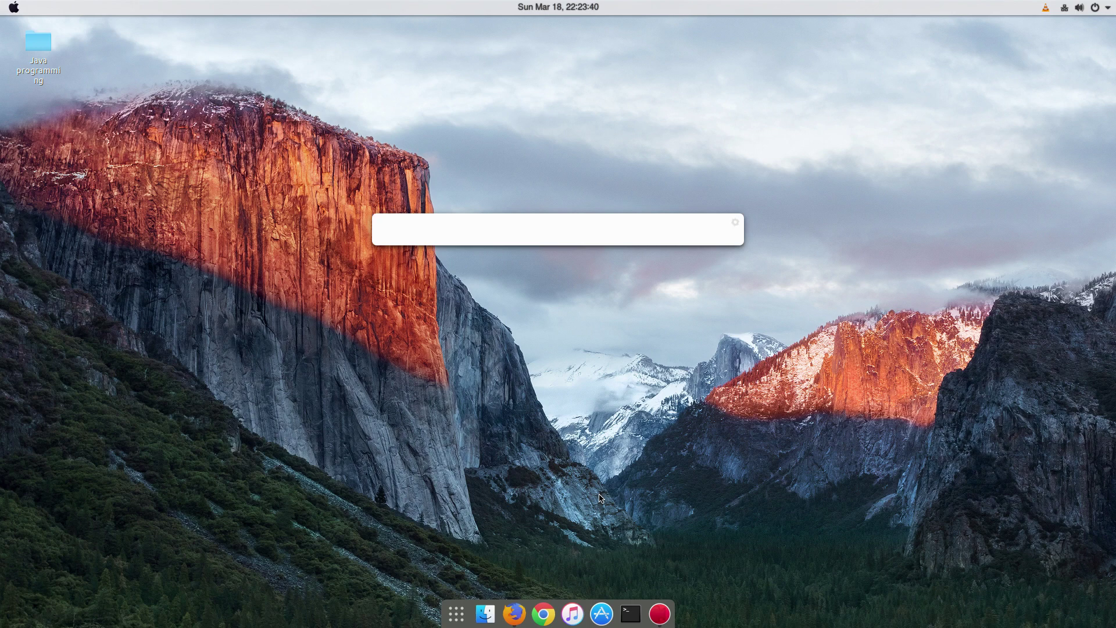
{"action": "type", "text": "spo"}
{"action": "key", "text": "BackSpace"}
{"action": "key", "text": "BackSpace"}
{"action": "key", "text": "BackSpace"}
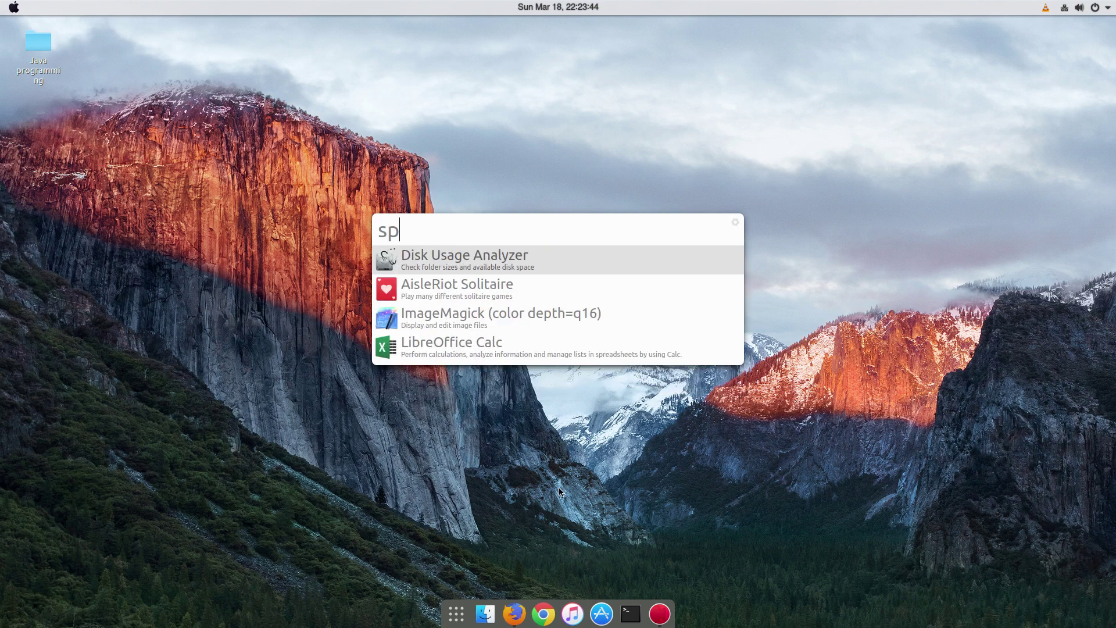
{"action": "type", "text": "alb"}
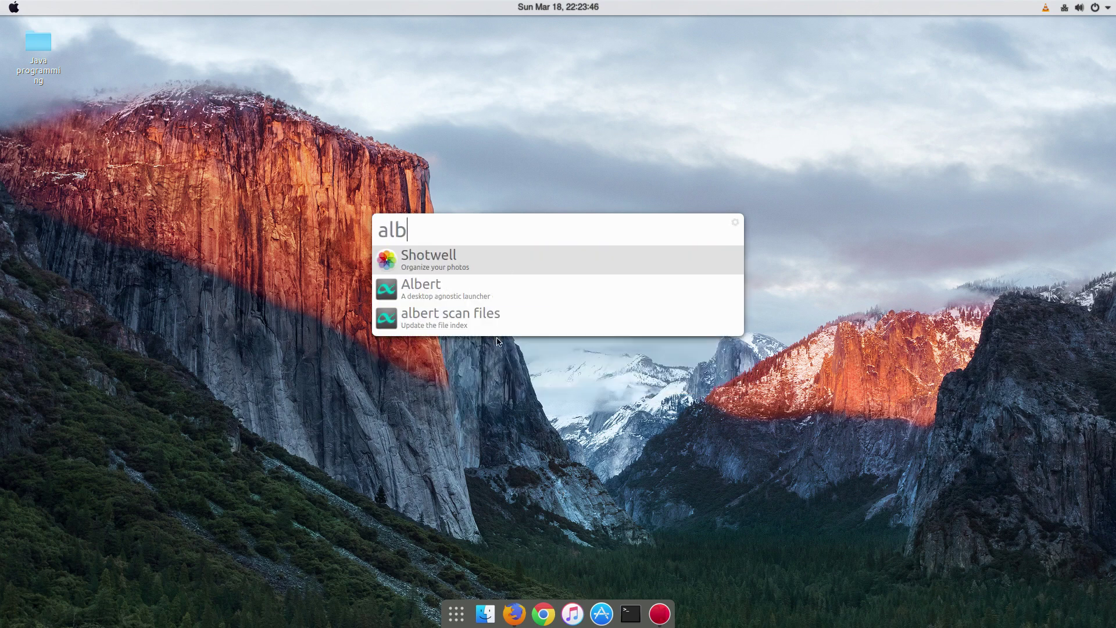
{"action": "left_click", "coordinate": [464, 288]}
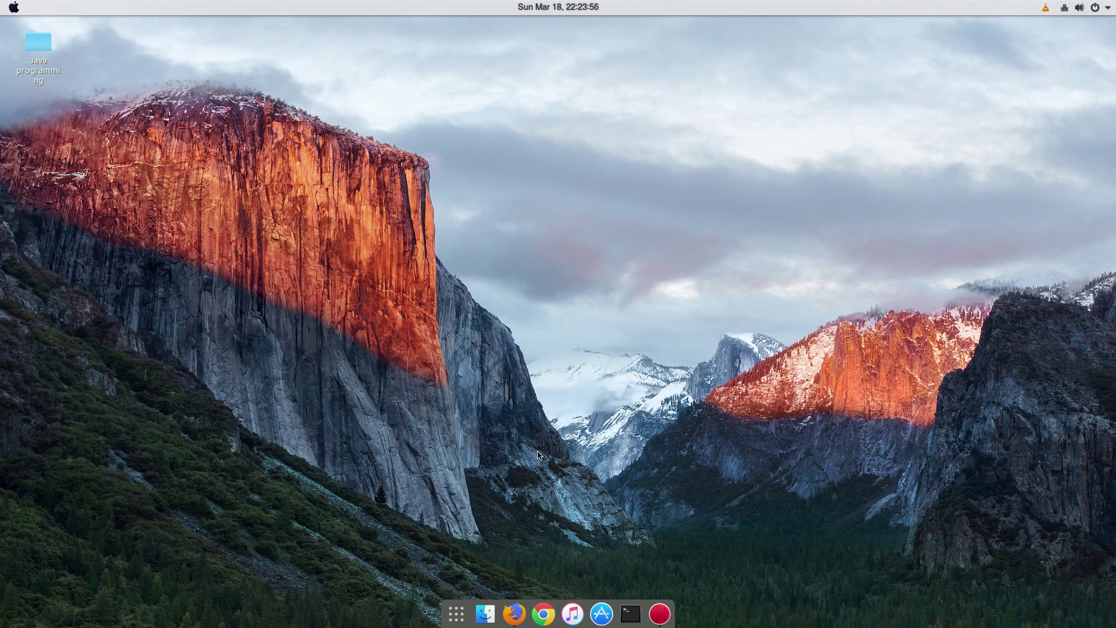
{"action": "key", "text": "ctrl+space"}
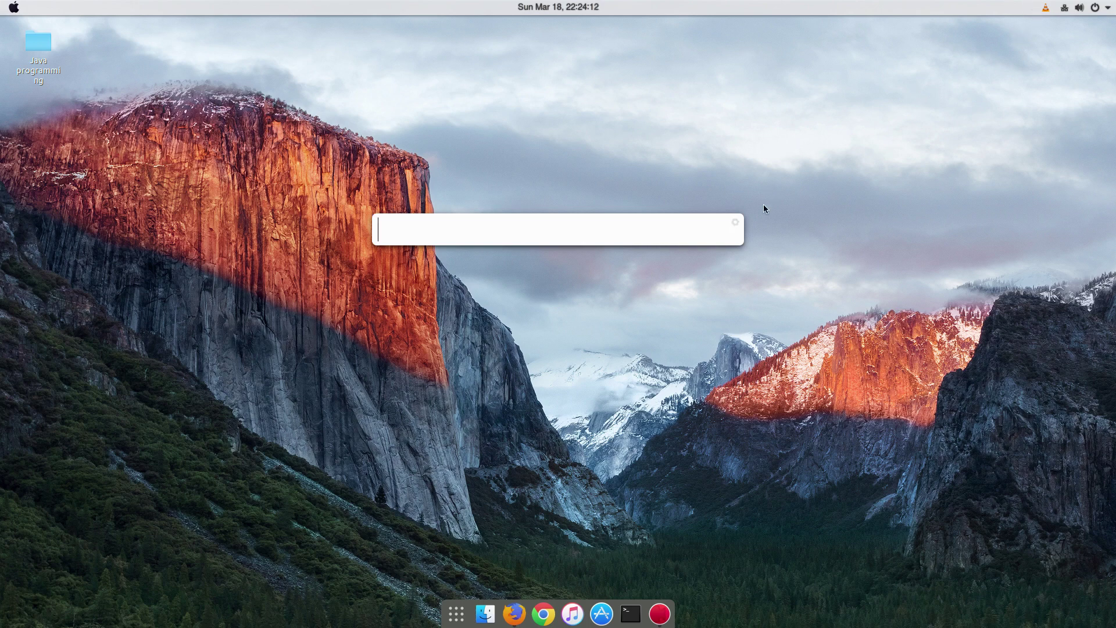
- Open Albert's Settings, nudge the window into place, and try Ctrl+? as the launcher hotkey
{"action": "left_click", "coordinate": [734, 223]}
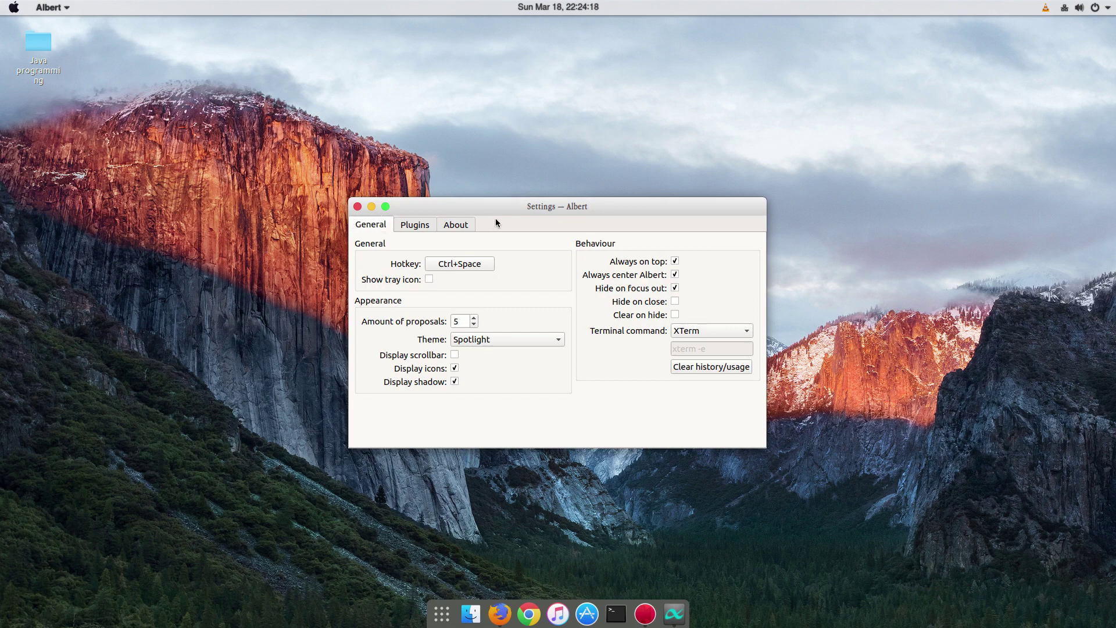
{"action": "mouse_move", "coordinate": [624, 206]}
{"action": "left_mouse_down"}
{"action": "mouse_move", "coordinate": [756, 229]}
{"action": "mouse_move", "coordinate": [772, 301]}
{"action": "mouse_move", "coordinate": [487, 266]}
{"action": "mouse_move", "coordinate": [578, 324]}
{"action": "mouse_move", "coordinate": [686, 257]}
{"action": "mouse_move", "coordinate": [617, 245]}
{"action": "mouse_move", "coordinate": [624, 222]}
{"action": "left_mouse_up"}
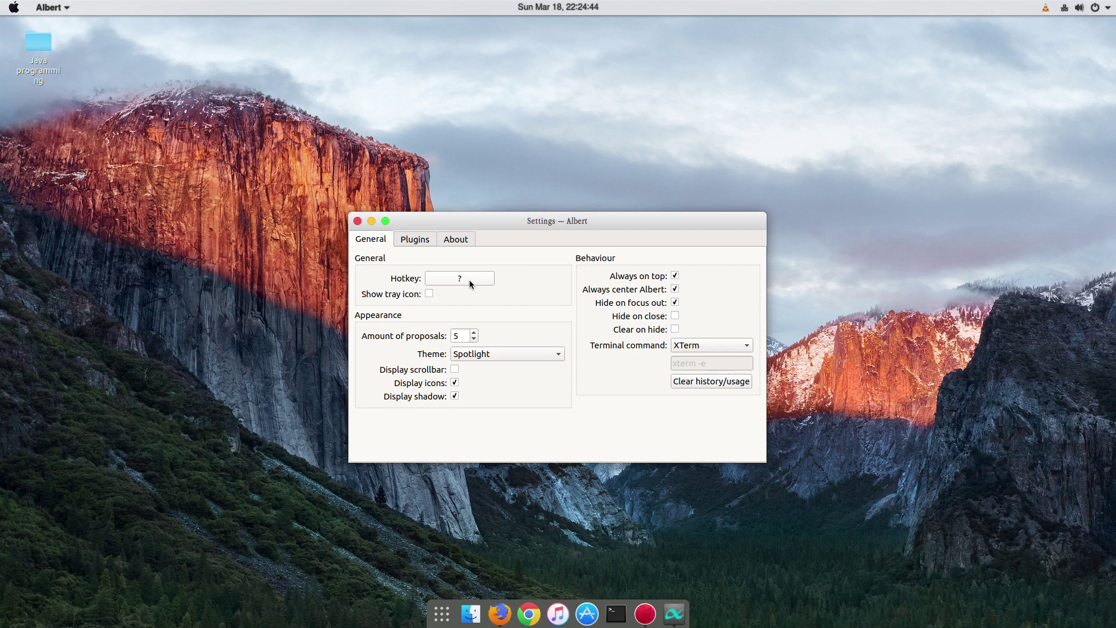
{"action": "key", "text": "ctrl+question"}
{"action": "key", "text": "Escape"}
{"action": "key", "text": "ctrl+question"}
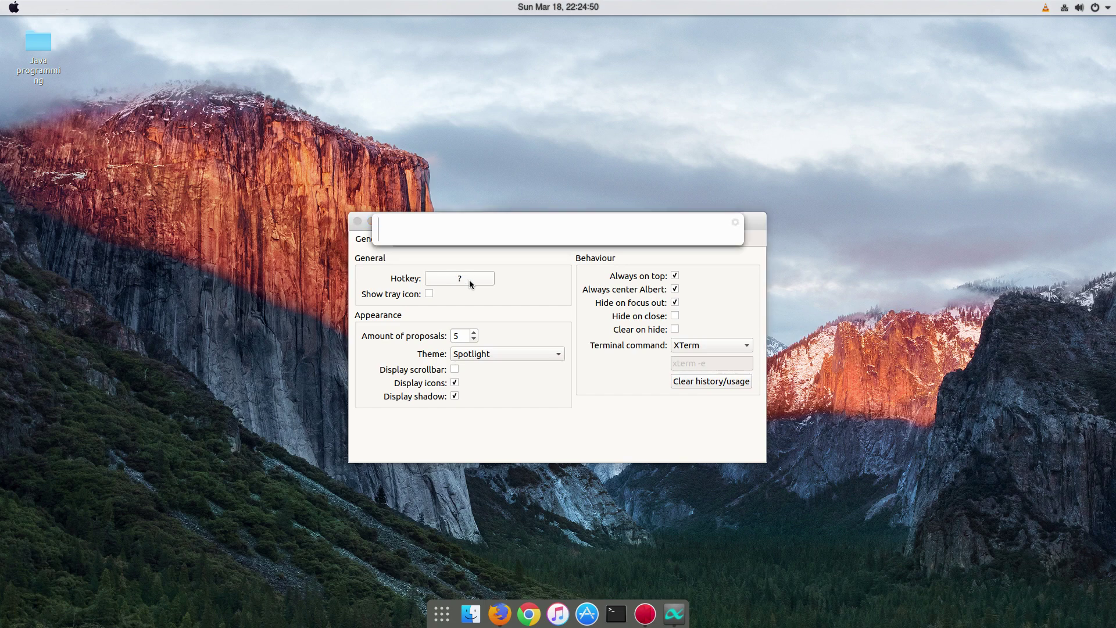
{"action": "key", "text": "Escape"}
{"action": "key", "text": "ctrl+question"}
{"action": "left_click", "coordinate": [357, 228]}
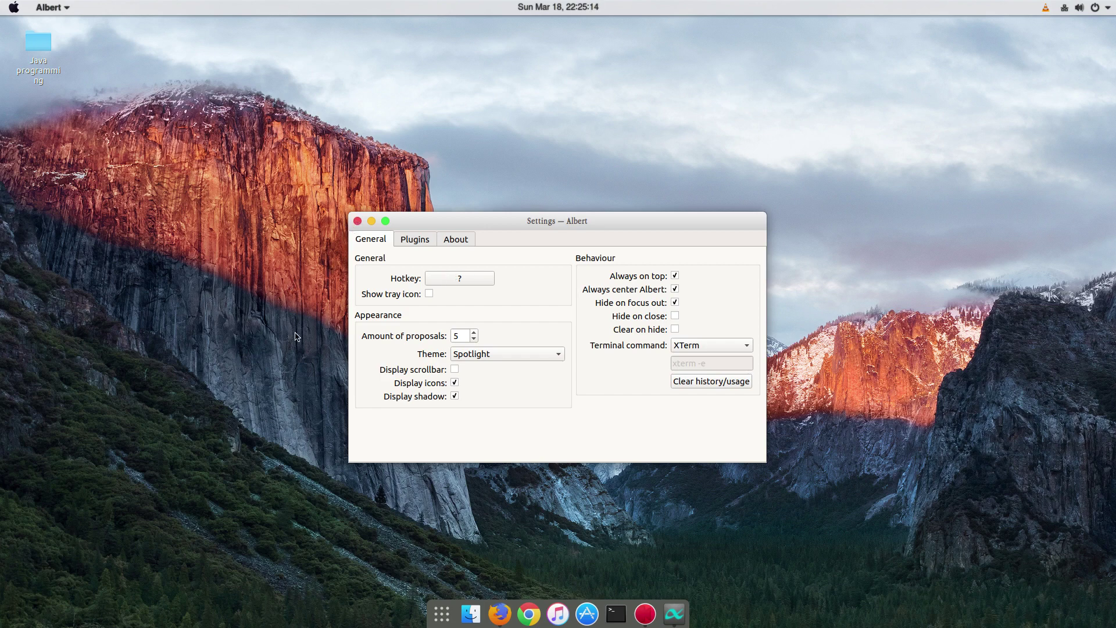
- Try entering Ctrl+Space as the hotkey and test the launcher with an 'hh' query
{"action": "key", "text": "super+question"}
{"action": "key", "text": "Tab"}
{"action": "key", "text": "ctrl"}
{"action": "key", "text": "ctrl+space"}
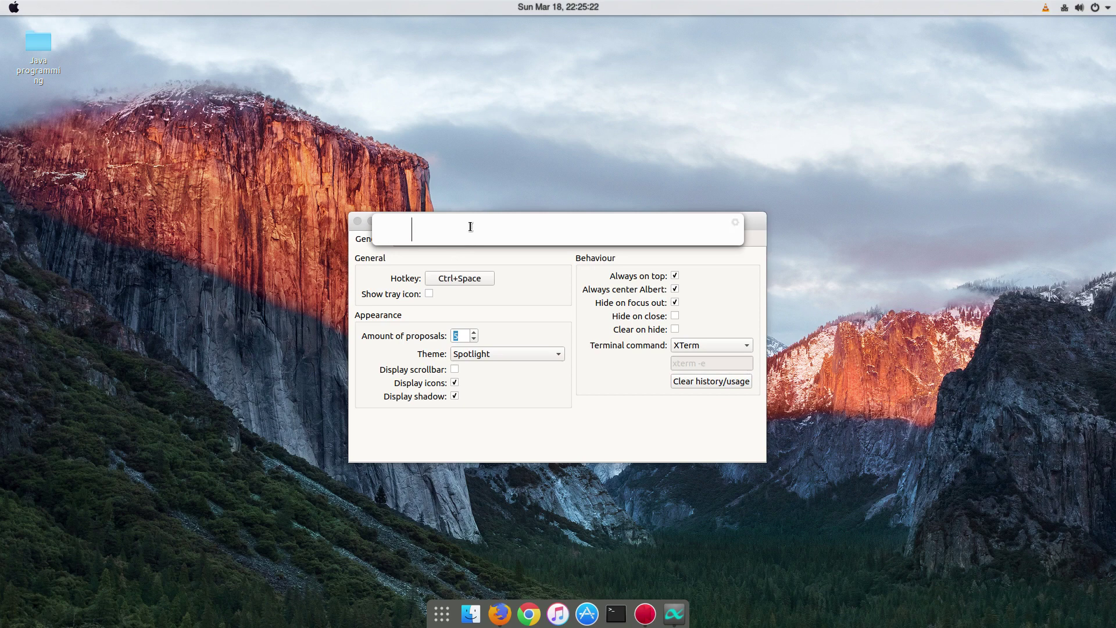
{"action": "key", "text": "BackSpace"}
{"action": "key", "text": "BackSpace"}
{"action": "key", "text": "BackSpace"}
{"action": "key", "text": "BackSpace"}
{"action": "key", "text": "BackSpace"}
{"action": "key", "text": "BackSpace"}
{"action": "key", "text": "BackSpace"}
{"action": "key", "text": "BackSpace"}
{"action": "type", "text": "hh"}
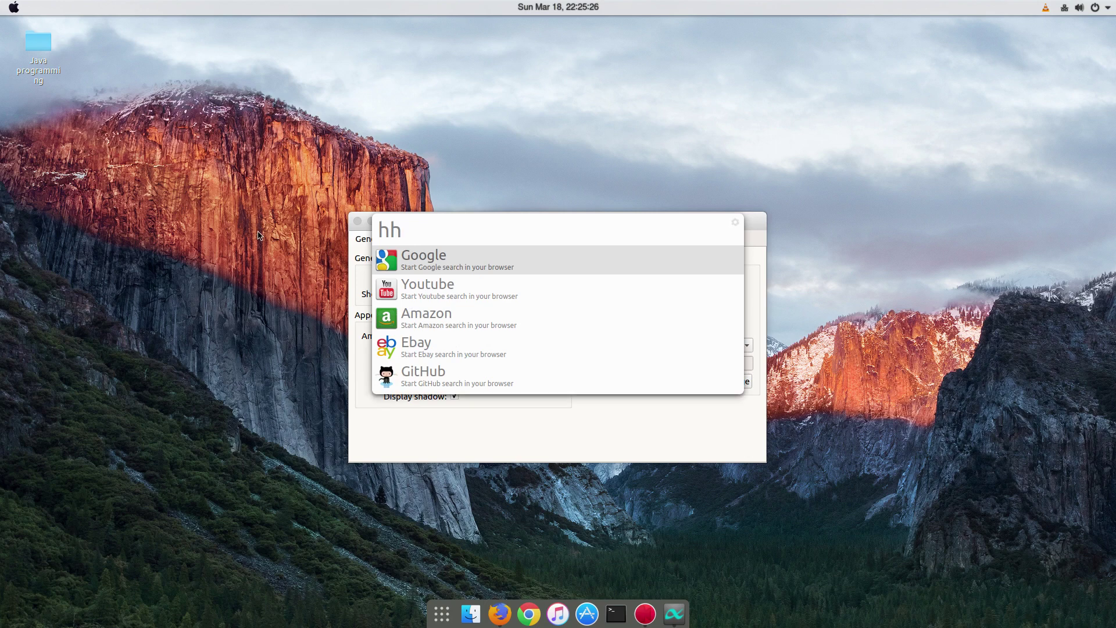
{"action": "key", "text": "BackSpace"}
{"action": "key", "text": "BackSpace"}
{"action": "key", "text": "Escape"}
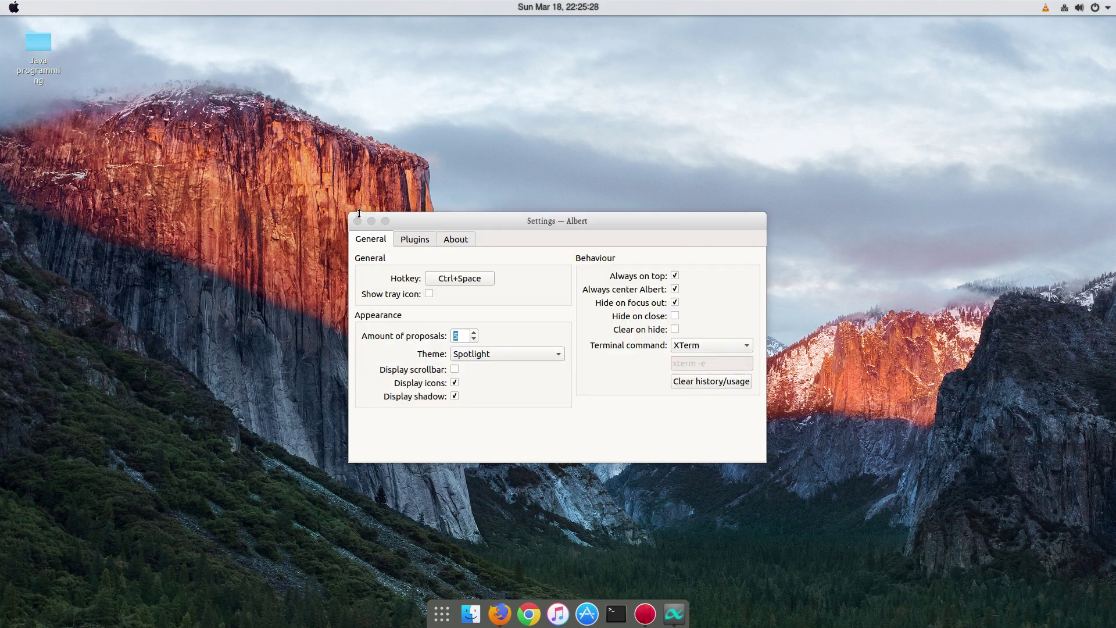
- Dismiss the invalid-hotkey errors and record Ctrl+Space as Albert's launcher hotkey
{"action": "left_click", "coordinate": [359, 221]}
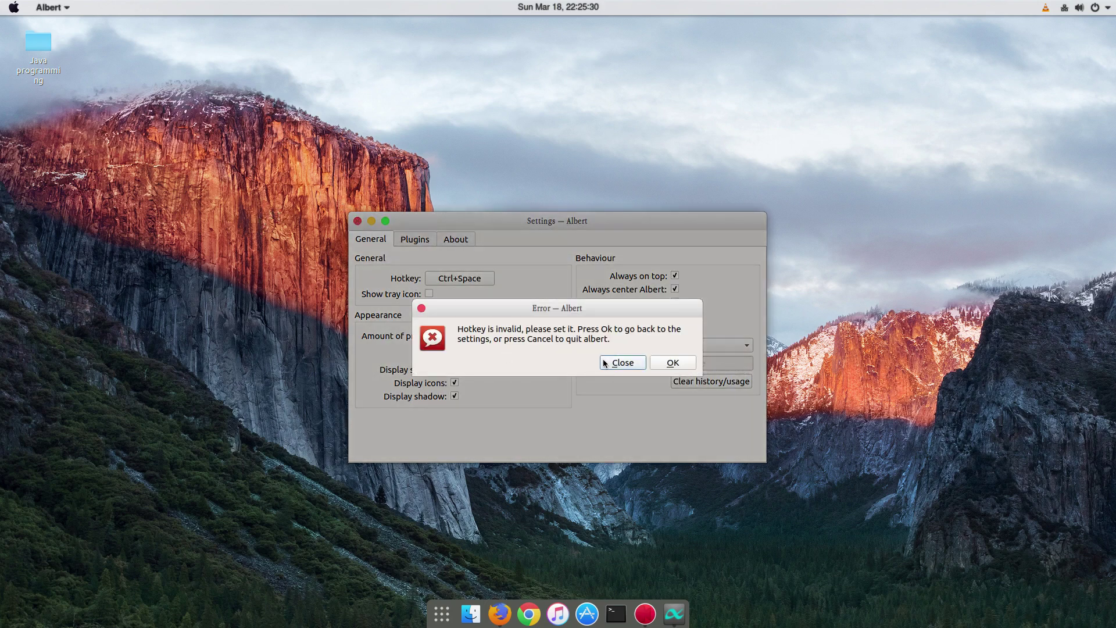
{"action": "left_click", "coordinate": [657, 365]}
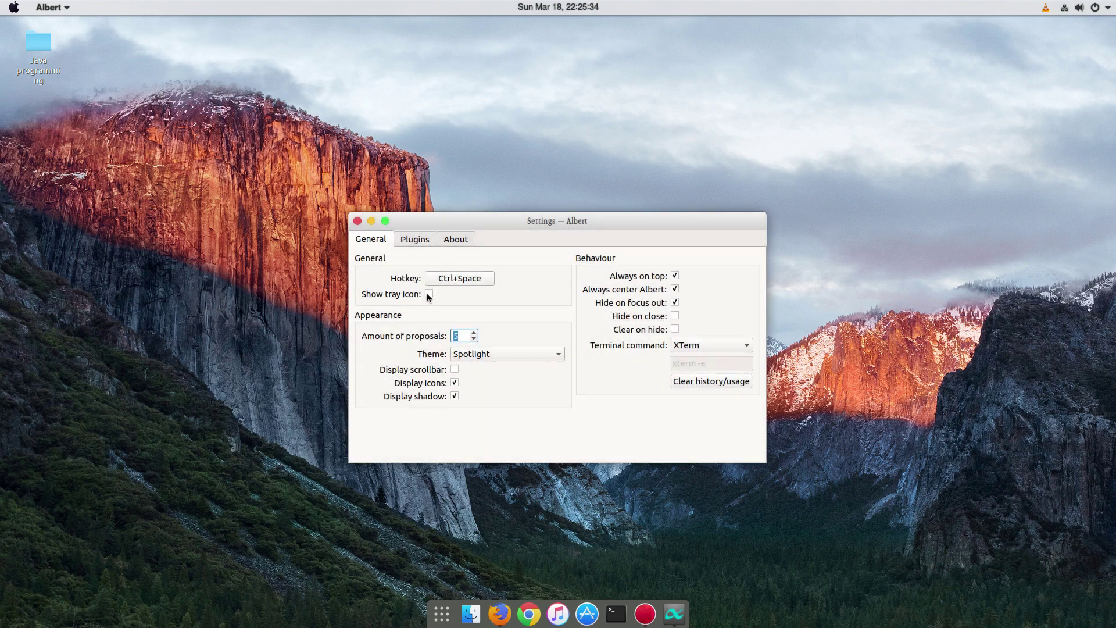
{"action": "left_click", "coordinate": [466, 339]}
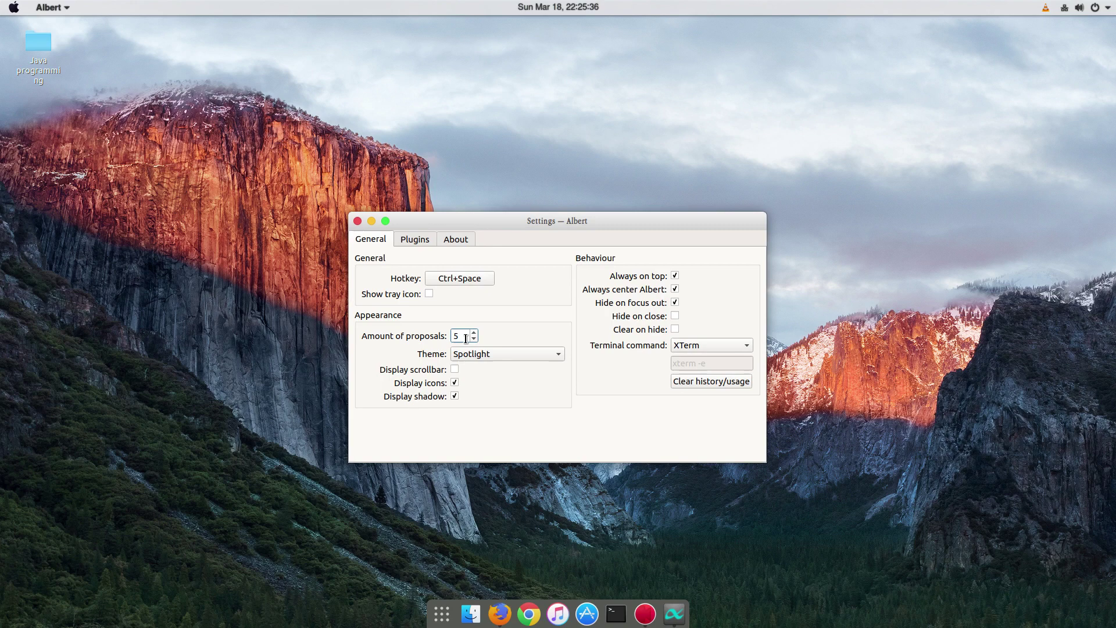
{"action": "left_click", "coordinate": [358, 222]}
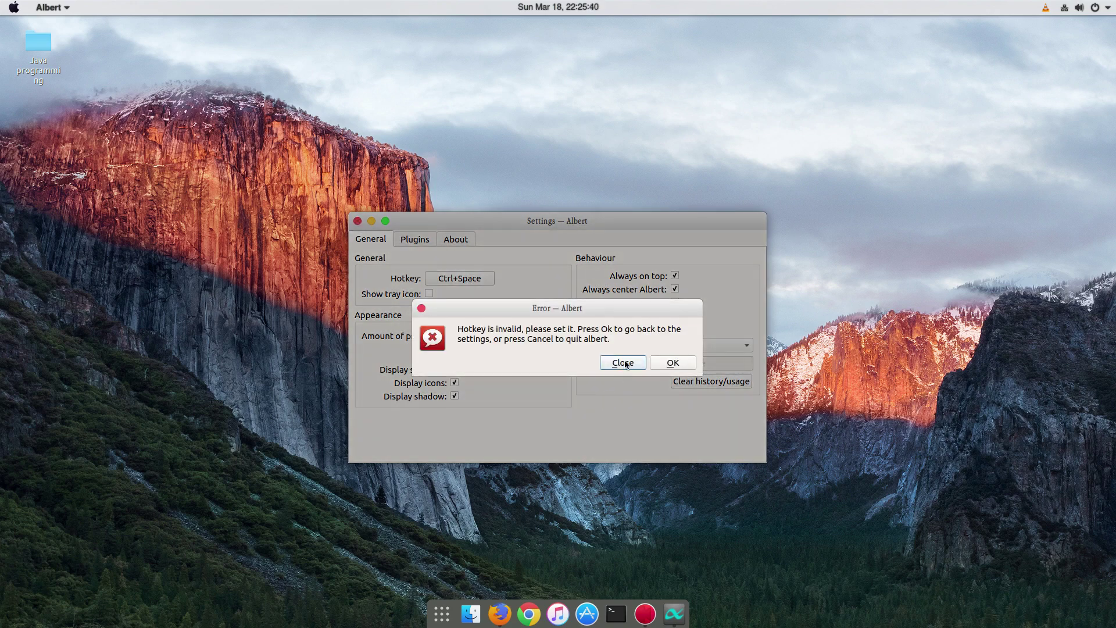
{"action": "left_click", "coordinate": [673, 363]}
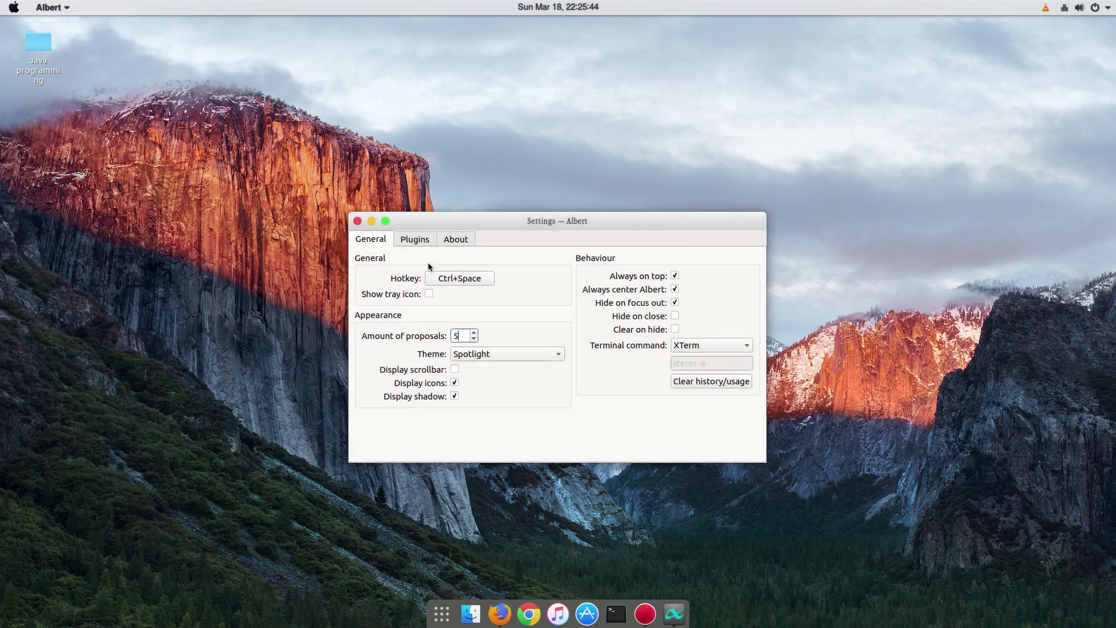
{"action": "left_click", "coordinate": [448, 278]}
{"action": "key", "text": "ctrl+space"}
{"action": "left_click", "coordinate": [357, 221]}
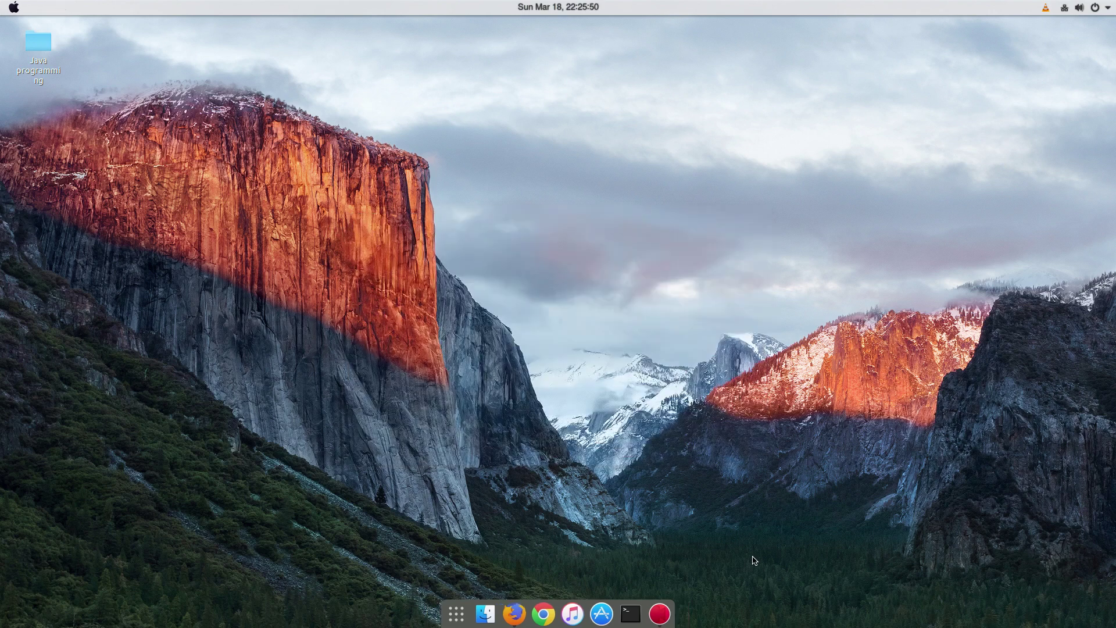
{"action": "key", "text": "ctrl+space"}
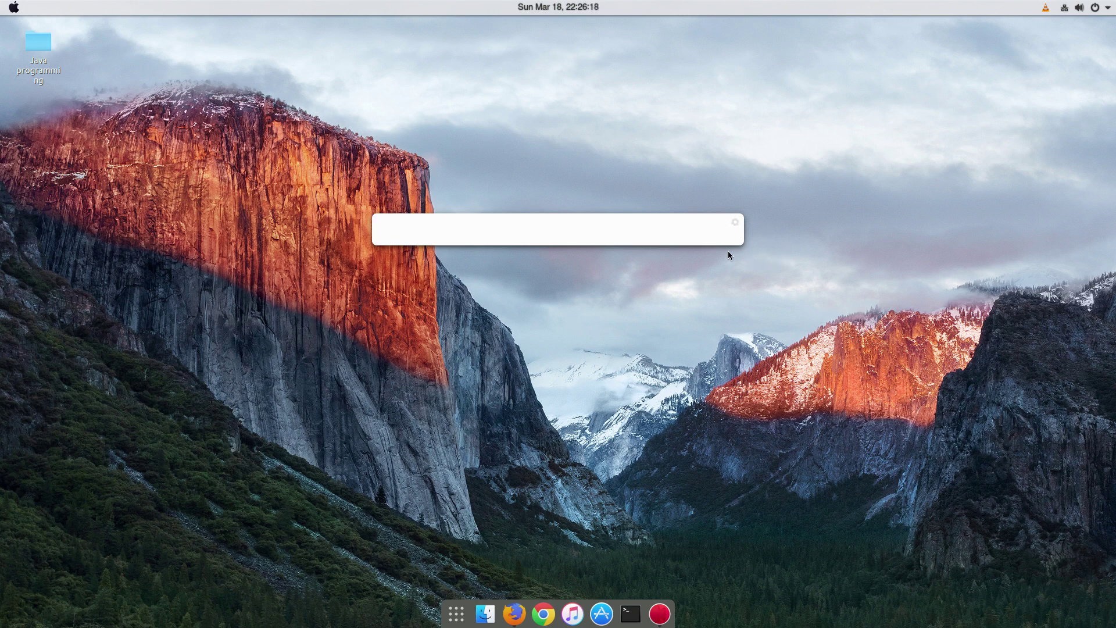
{"action": "left_click", "coordinate": [647, 341]}
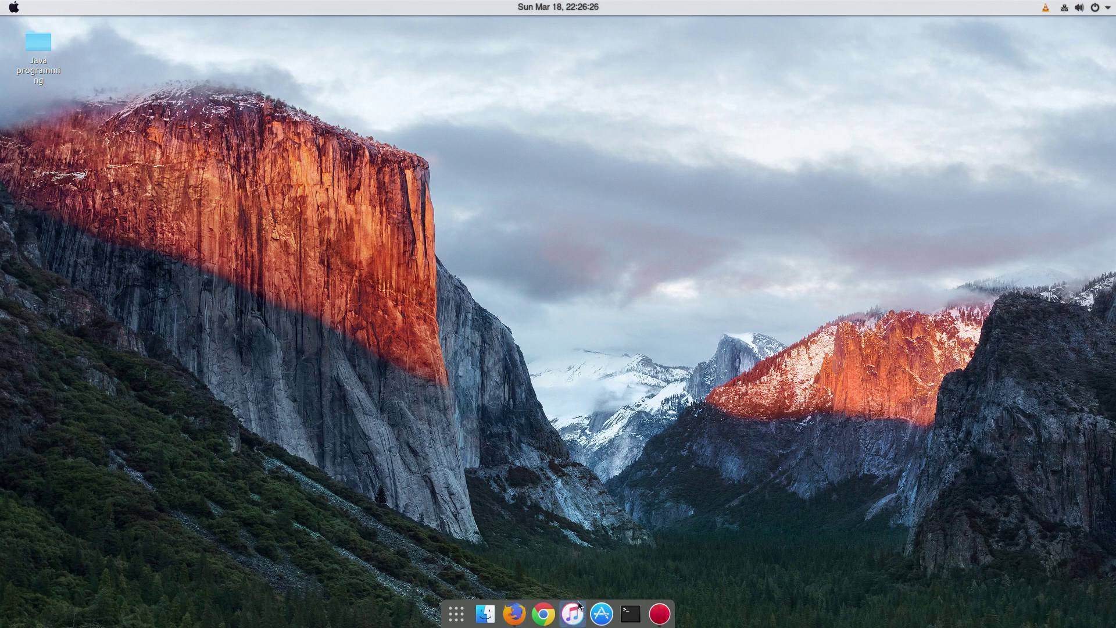
{"action": "left_click", "coordinate": [642, 611]}
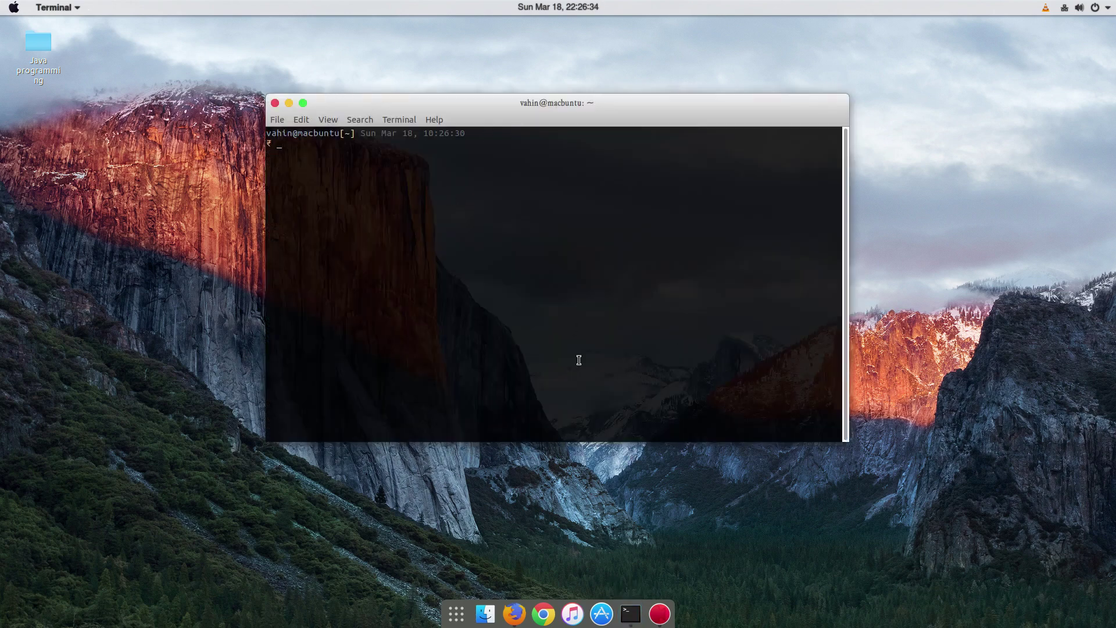
{"action": "left_click_drag", "start_coordinate": [427, 104], "coordinate": [469, 155]}
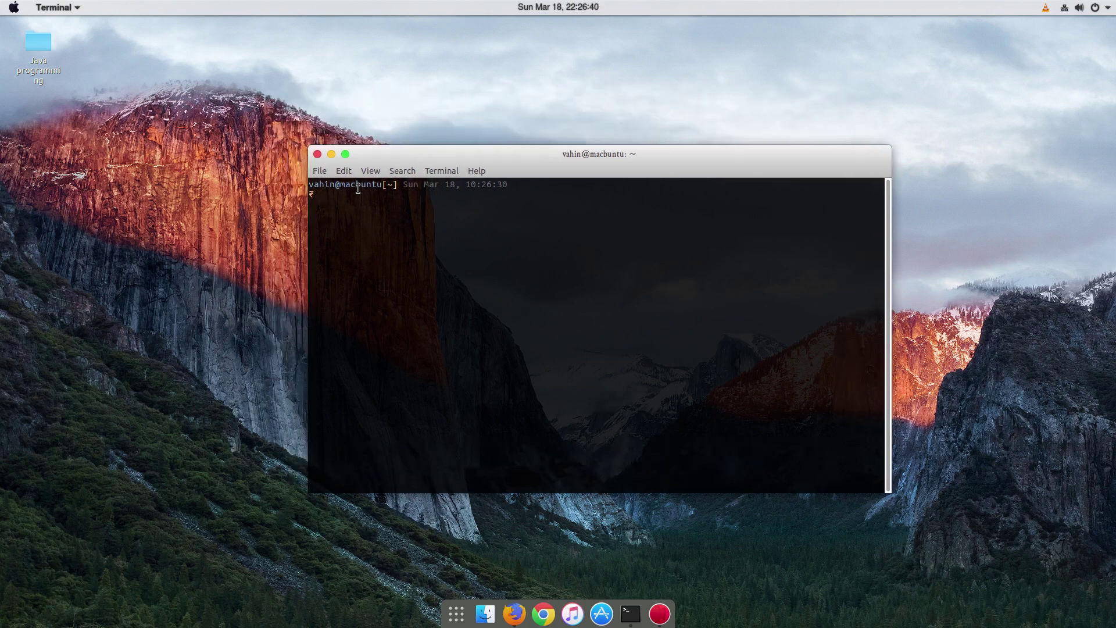
{"action": "type", "text": "h"}
{"action": "left_click", "coordinate": [317, 155]}
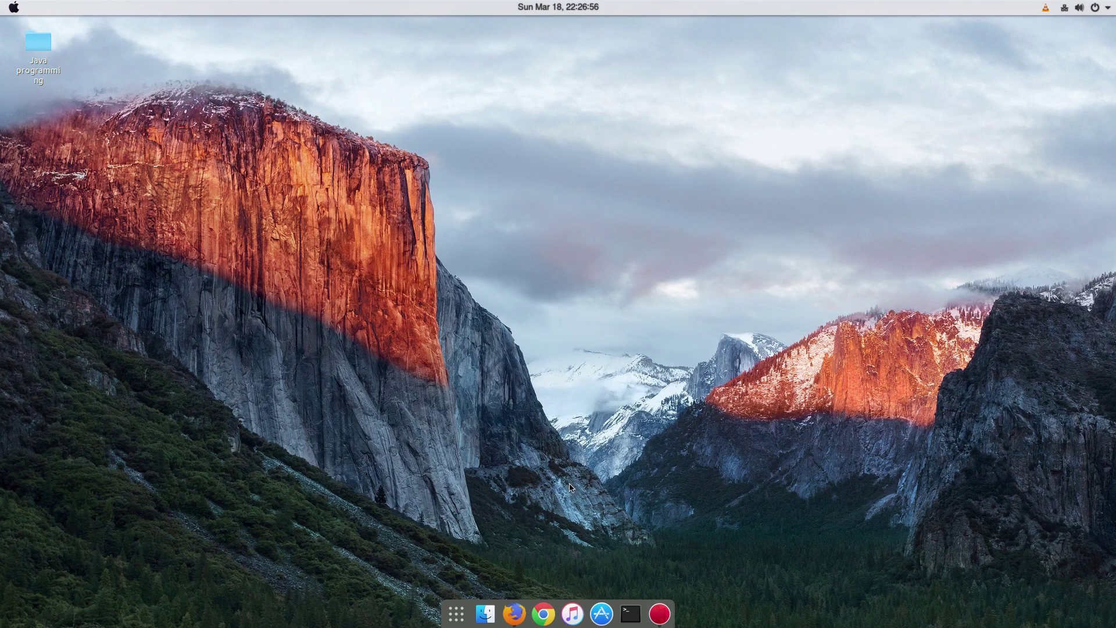
- Show the SimpleScreenRecorder window with the 0:15:15 video.mp4 recording details from the dock
{"action": "left_click", "coordinate": [663, 615]}
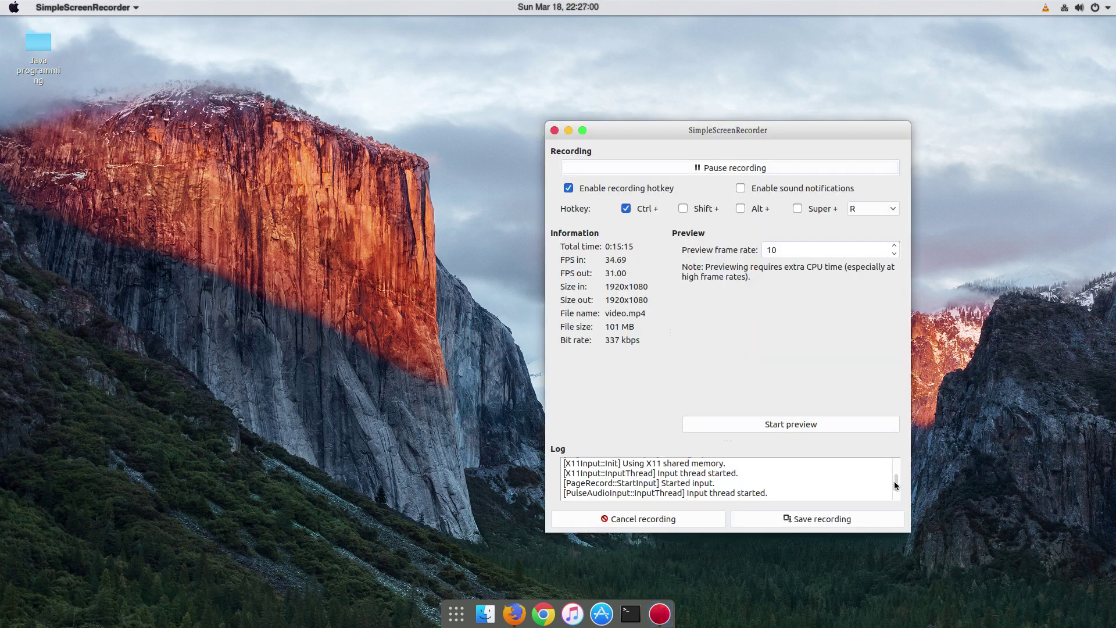